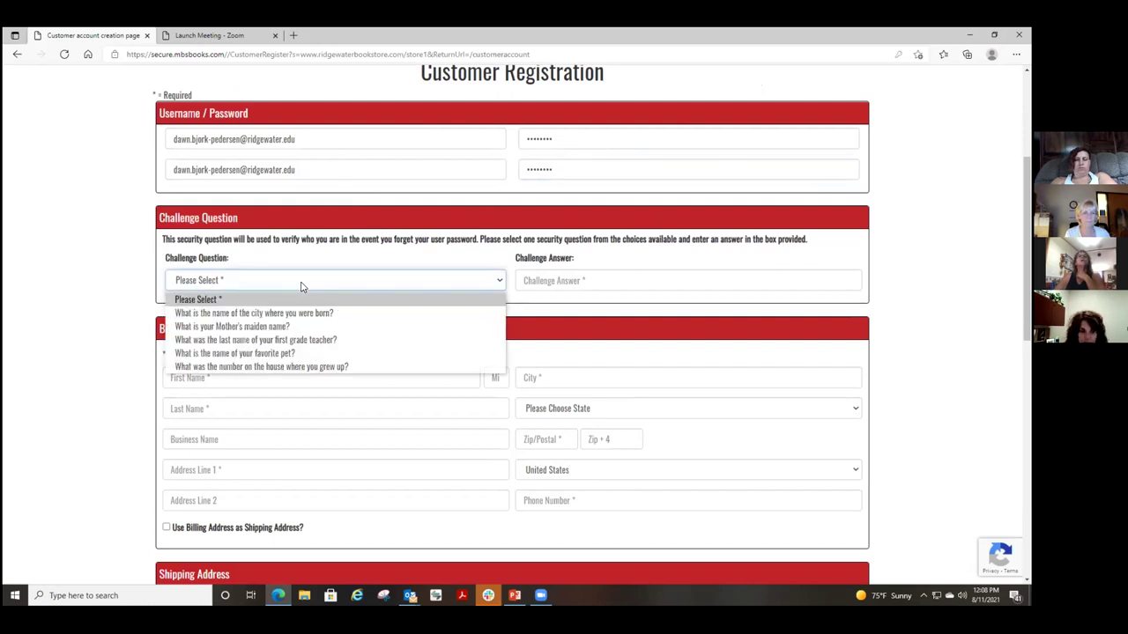
Pick 'What is the name of the city where you were born?' as the challenge question and enter the answer.
{"action": "left_click", "coordinate": [319, 314]}
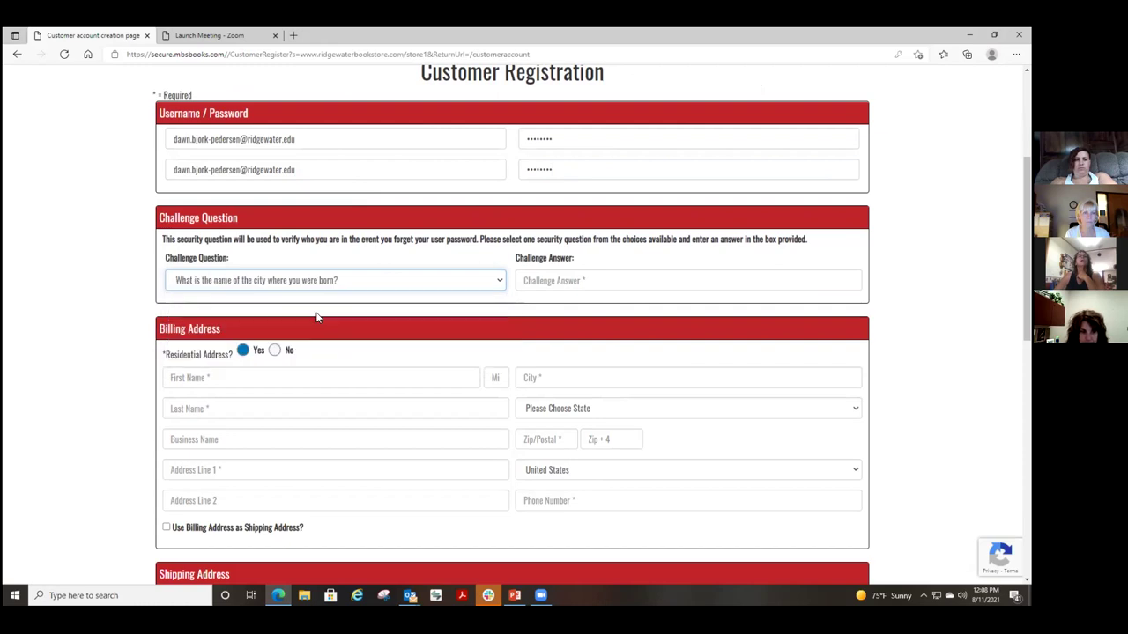
{"action": "left_click", "coordinate": [576, 280]}
{"action": "type", "text": "Benson"}
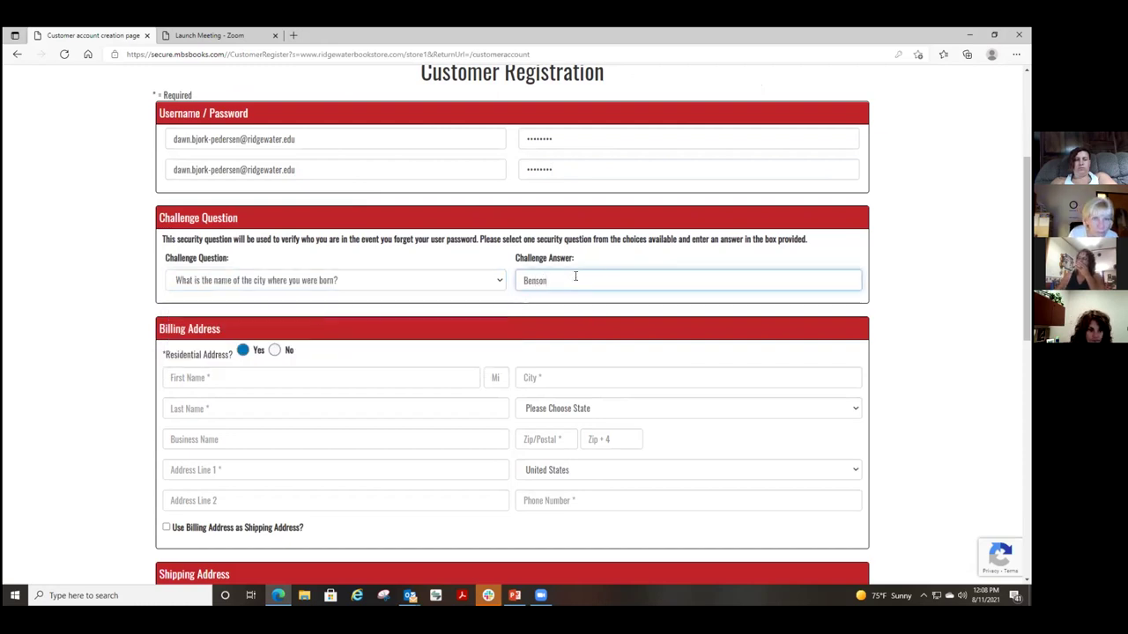
{"action": "scroll", "coordinate": [468, 258], "scroll_direction": "down", "scroll_amount": 5}
{"action": "scroll", "coordinate": [469, 257], "scroll_direction": "up", "scroll_amount": 3}
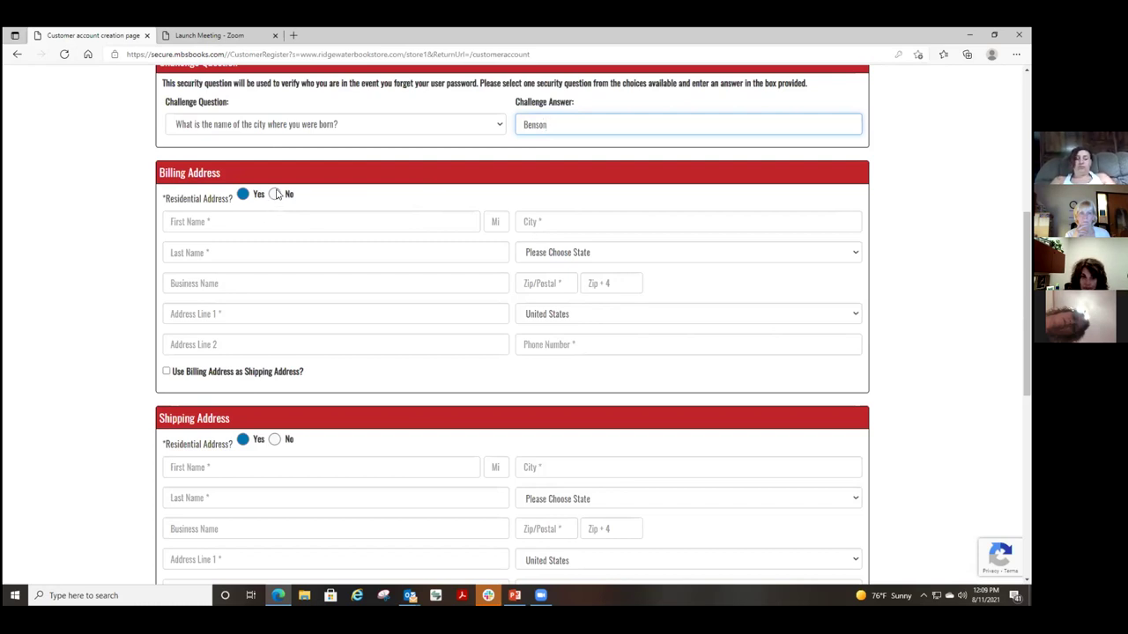
{"action": "scroll", "coordinate": [282, 185], "scroll_direction": "down", "scroll_amount": 3}
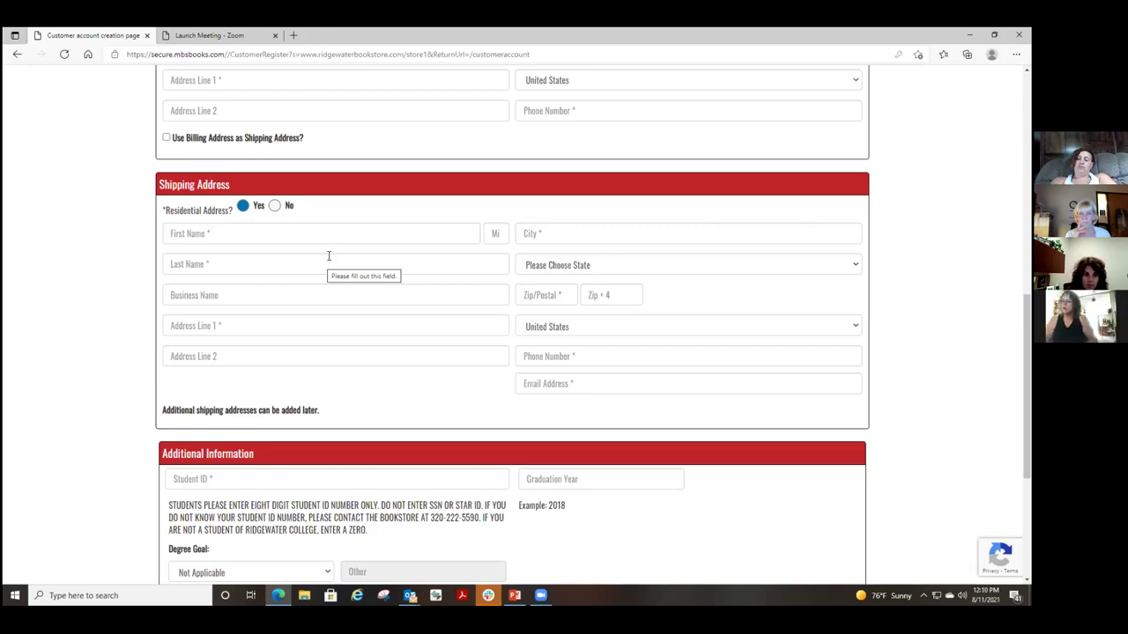
{"action": "scroll", "coordinate": [396, 237], "scroll_direction": "down", "scroll_amount": 3}
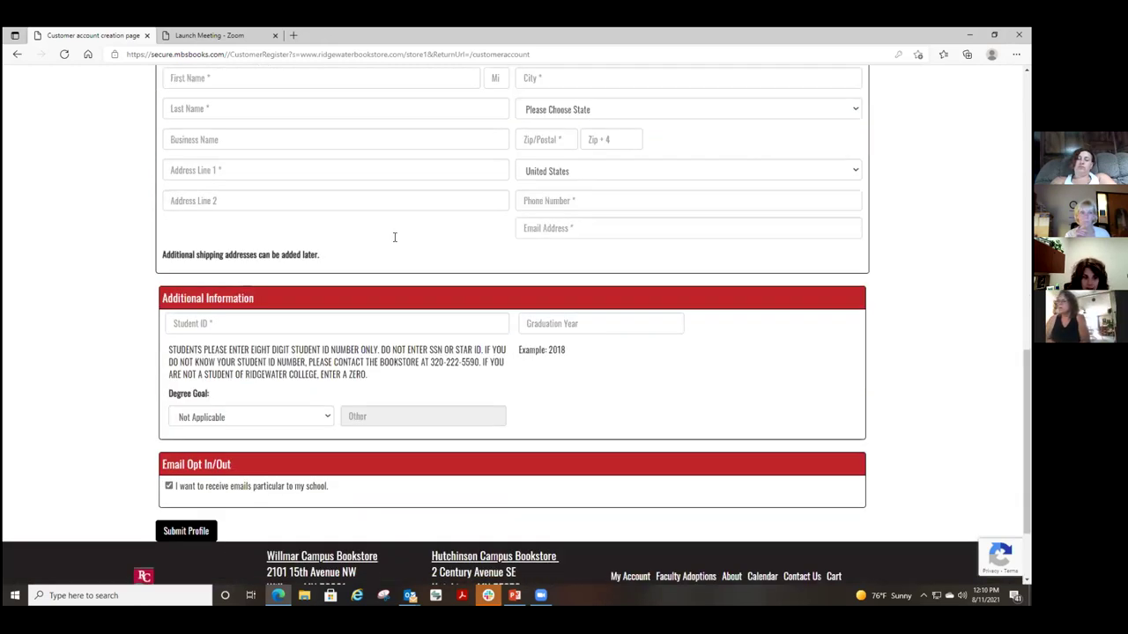
{"action": "scroll", "coordinate": [274, 255], "scroll_direction": "down", "scroll_amount": 2}
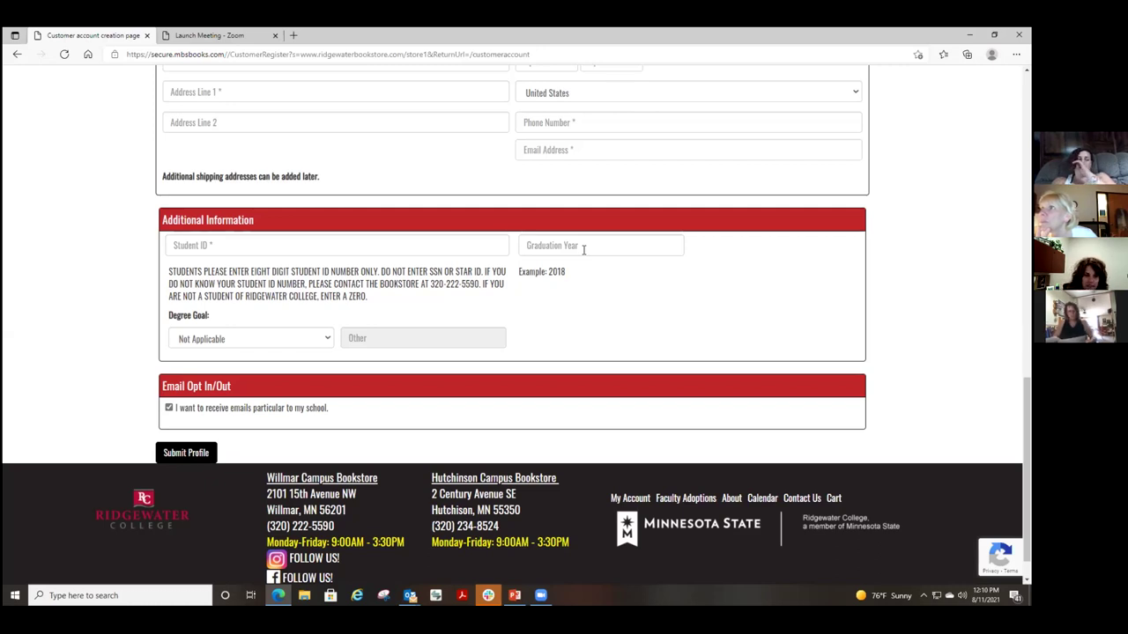
{"action": "left_click", "coordinate": [325, 342]}
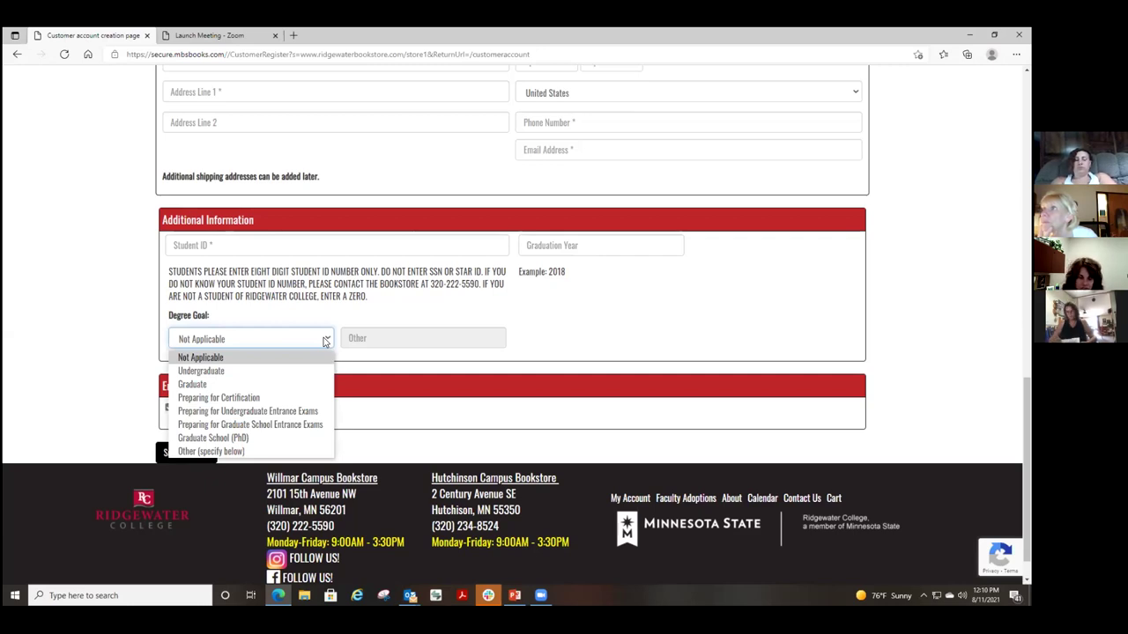
{"action": "left_click", "coordinate": [630, 278]}
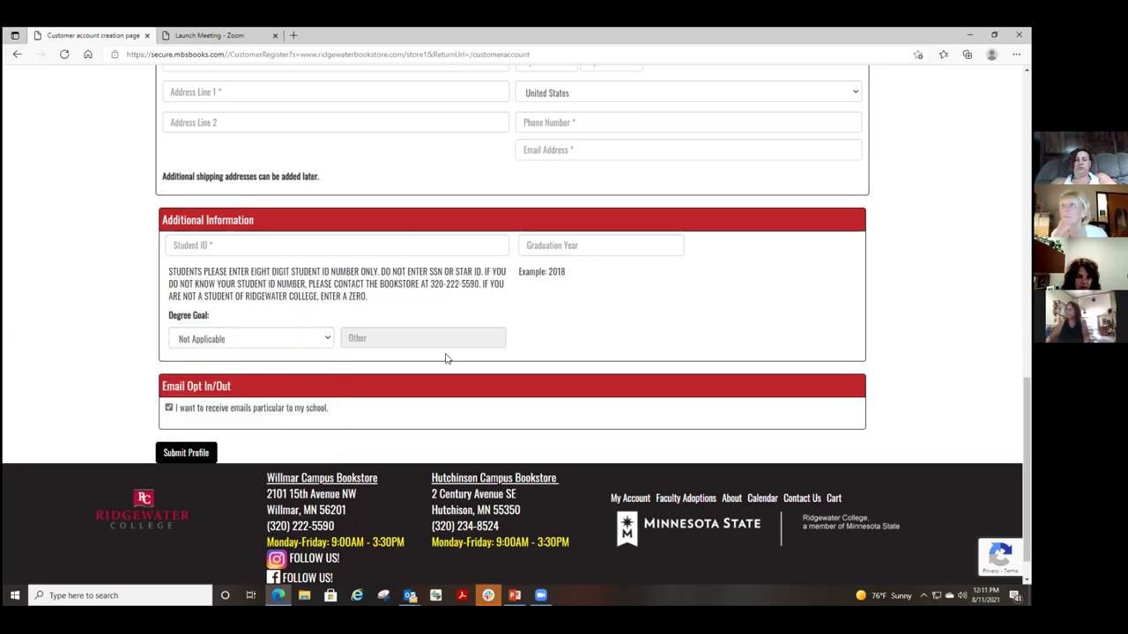
{"action": "scroll", "coordinate": [396, 369], "scroll_direction": "down", "scroll_amount": 1}
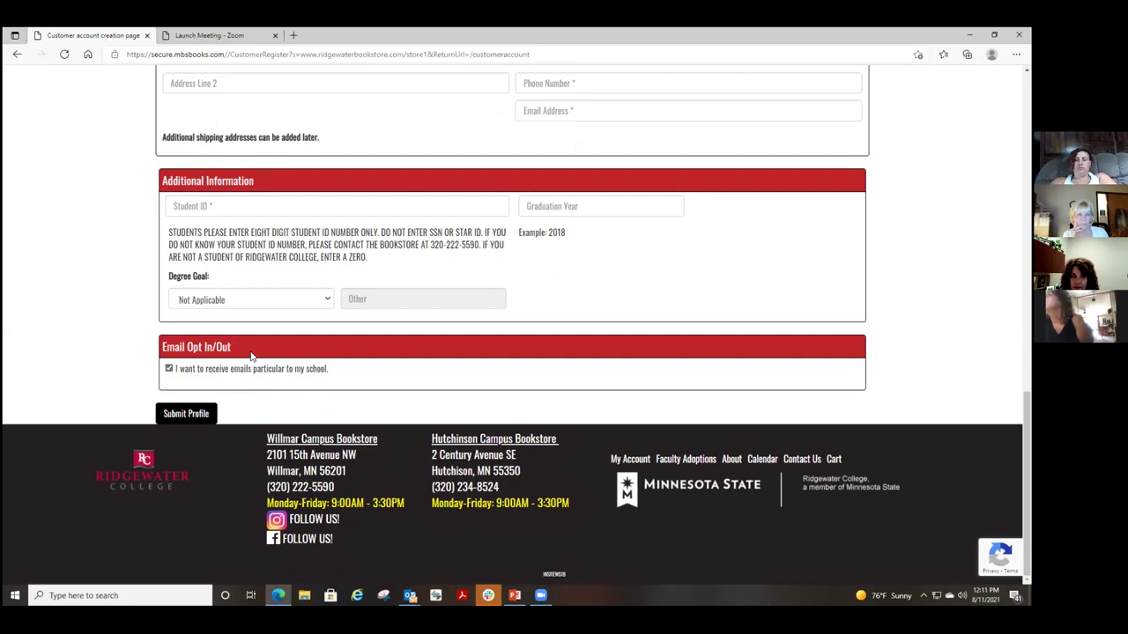
{"action": "scroll", "coordinate": [252, 352], "scroll_direction": "up", "scroll_amount": 15}
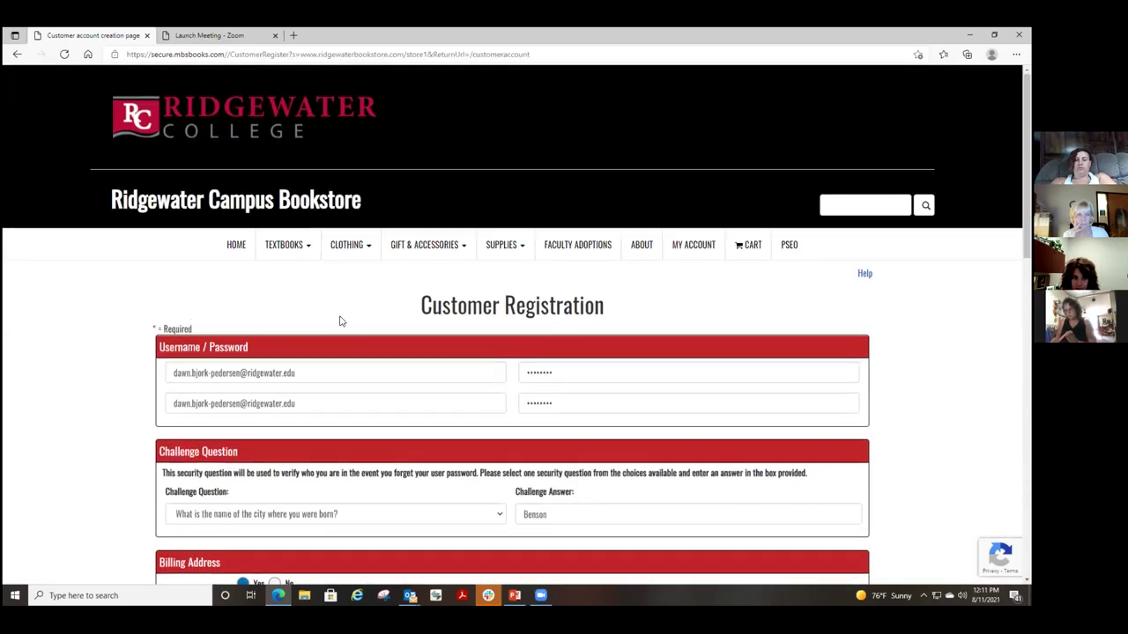
Review the registration form, then bring up the TEXTBOOKS menu in the navigation bar.
{"action": "scroll", "coordinate": [343, 319], "scroll_direction": "down", "scroll_amount": 7}
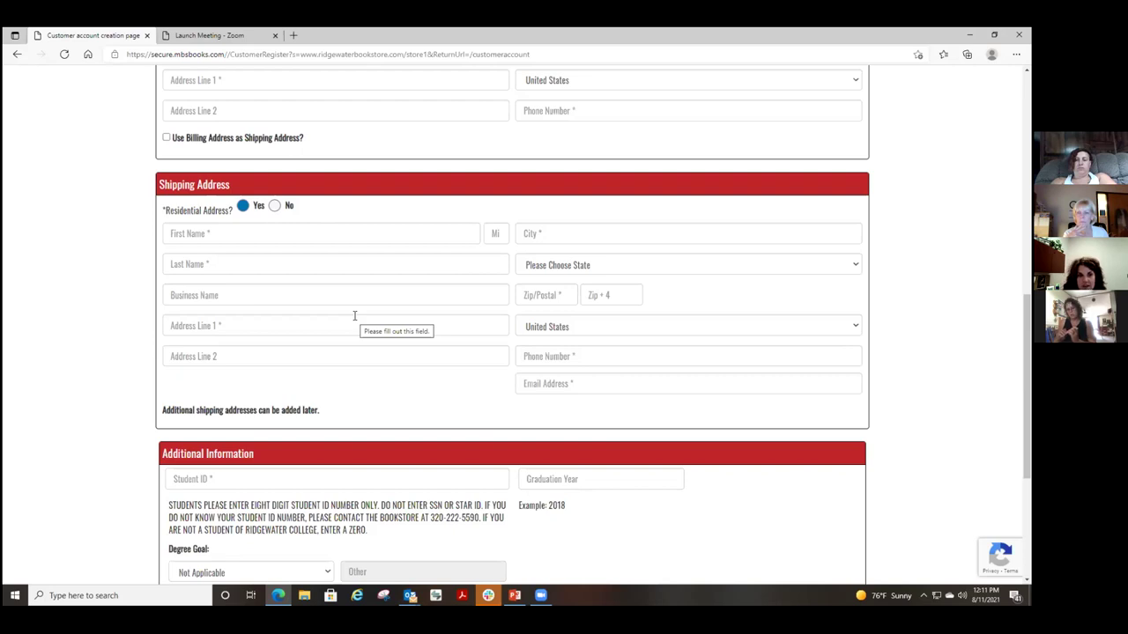
{"action": "scroll", "coordinate": [443, 272], "scroll_direction": "up", "scroll_amount": 7}
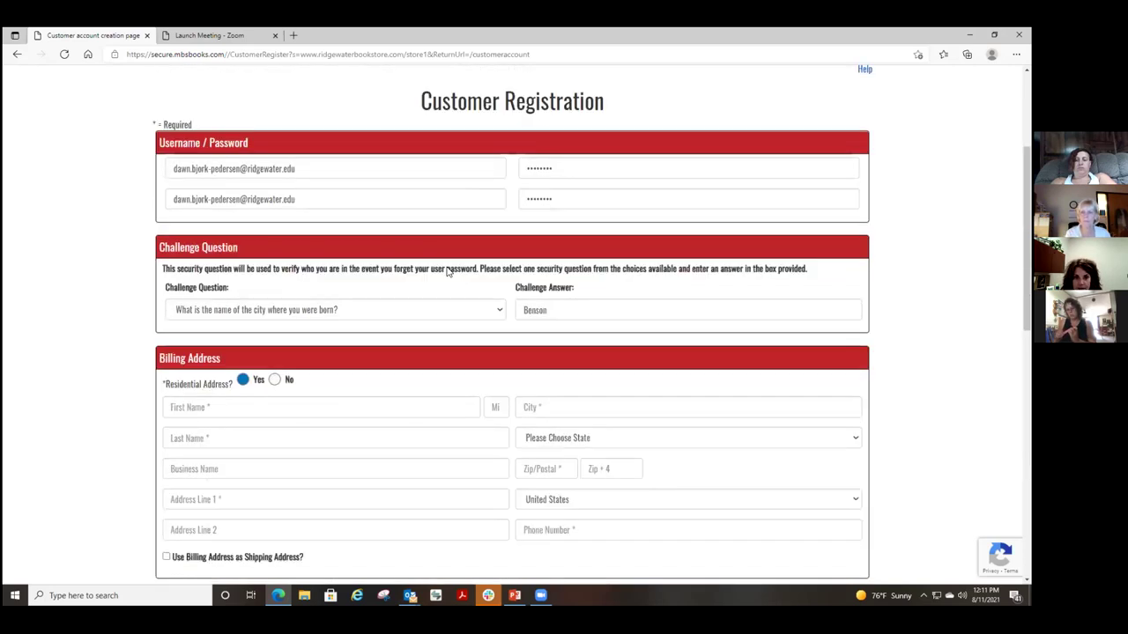
{"action": "mouse_move", "coordinate": [306, 254]}
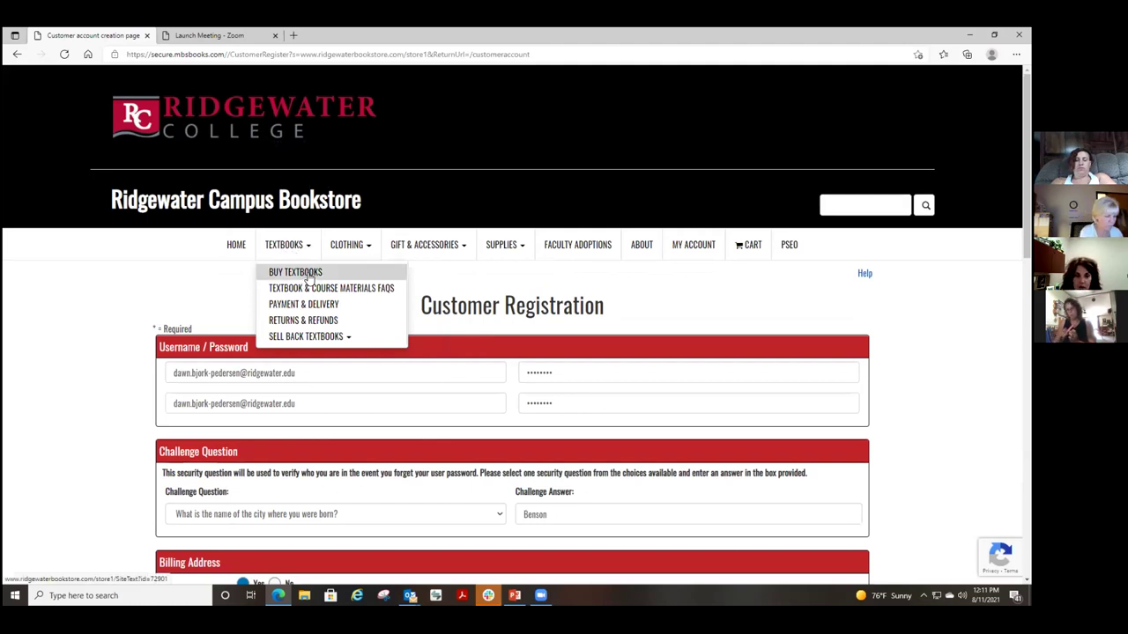
Go to Buy Textbooks and agree to the textbook terms and conditions.
{"action": "left_click", "coordinate": [300, 272]}
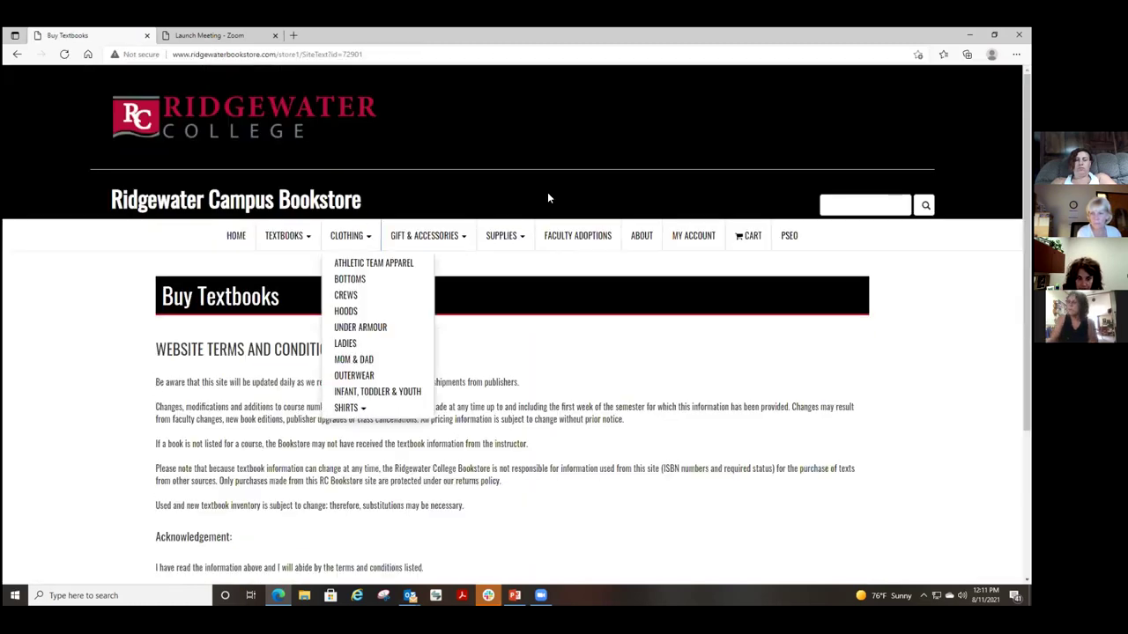
{"action": "scroll", "coordinate": [507, 295], "scroll_direction": "down", "scroll_amount": 3}
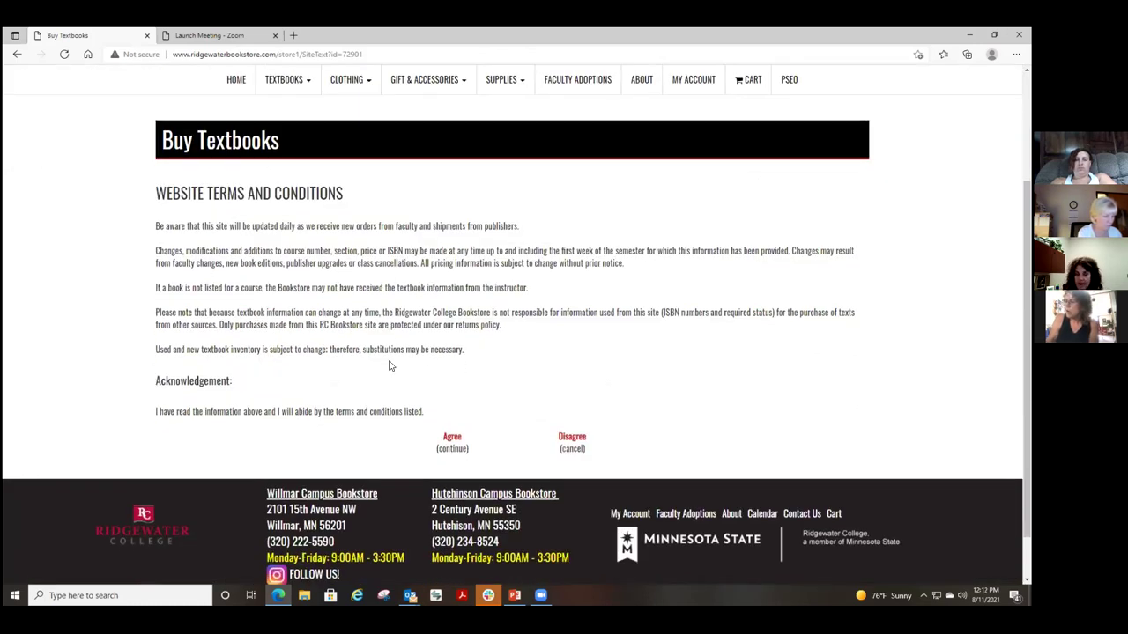
{"action": "left_click", "coordinate": [450, 437]}
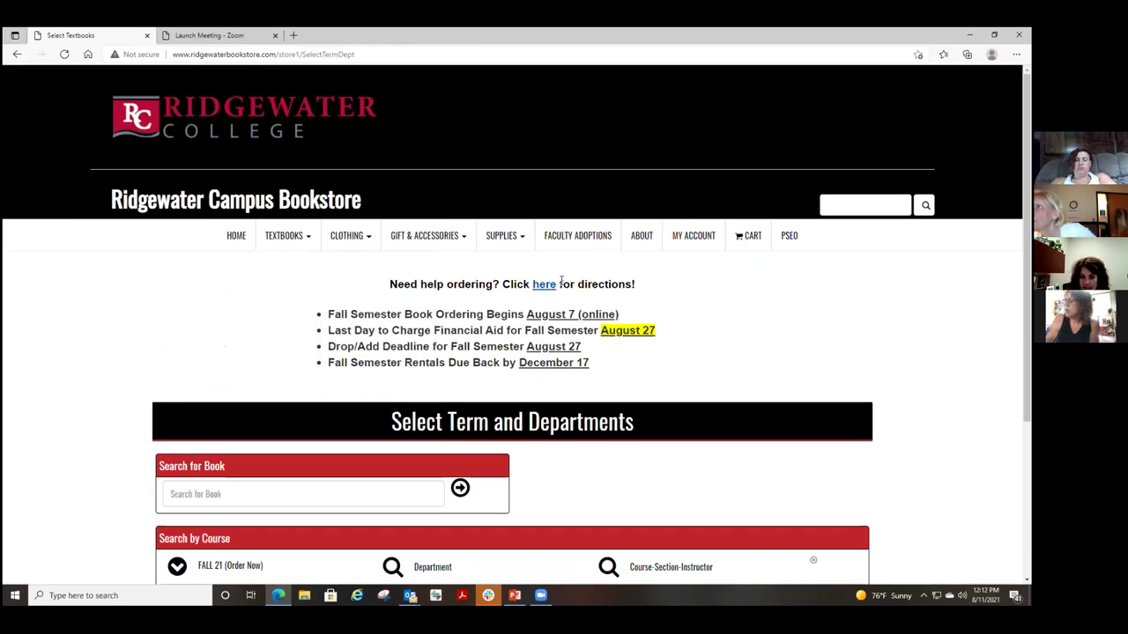
{"action": "scroll", "coordinate": [564, 280], "scroll_direction": "down", "scroll_amount": 1}
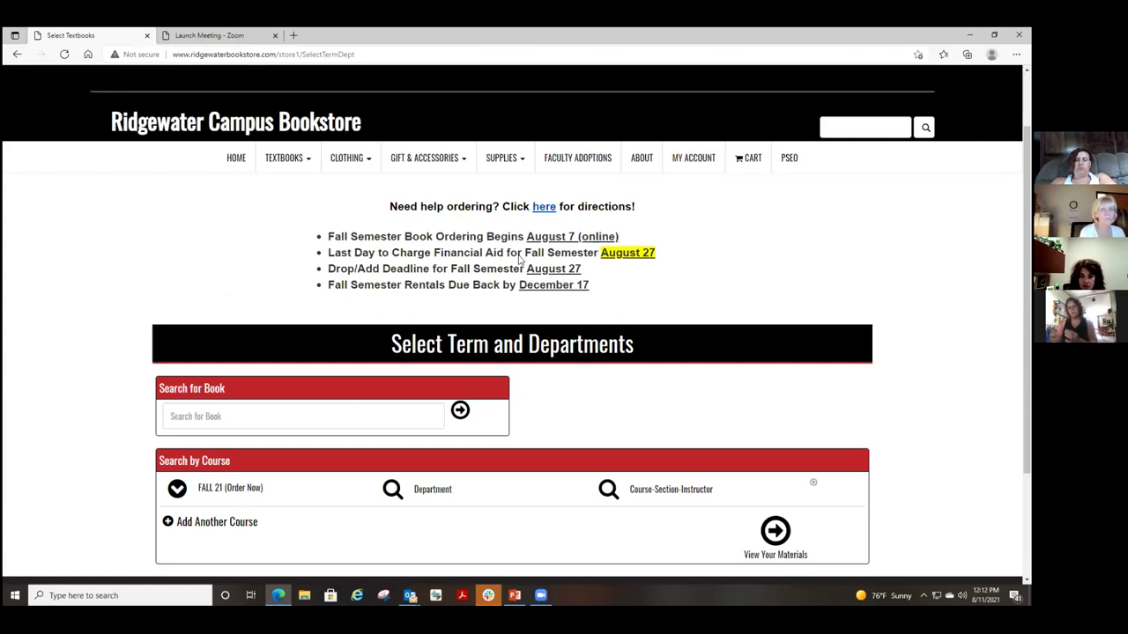
Search the book catalogue for 'CMST'.
{"action": "scroll", "coordinate": [541, 236], "scroll_direction": "down", "scroll_amount": 1}
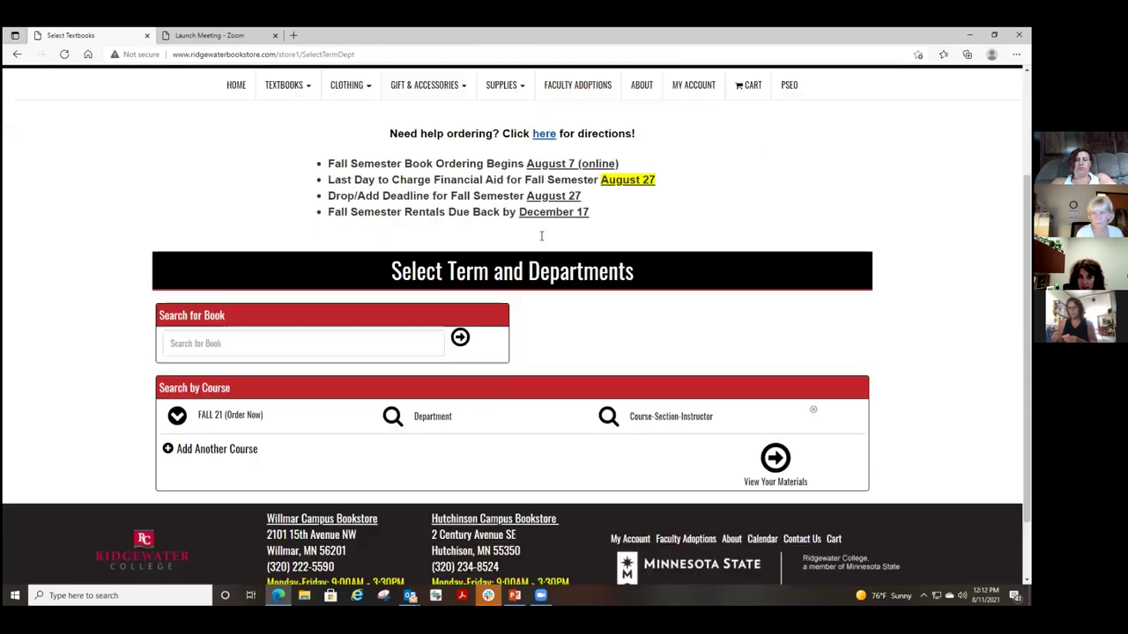
{"action": "left_click", "coordinate": [326, 336]}
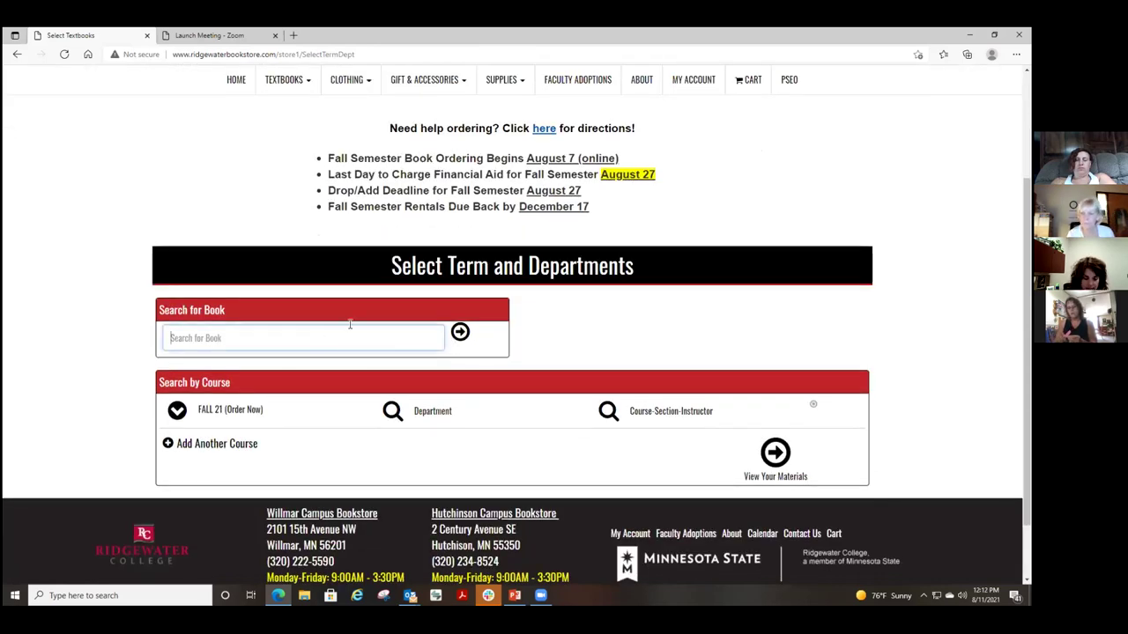
{"action": "type", "text": "CMST"}
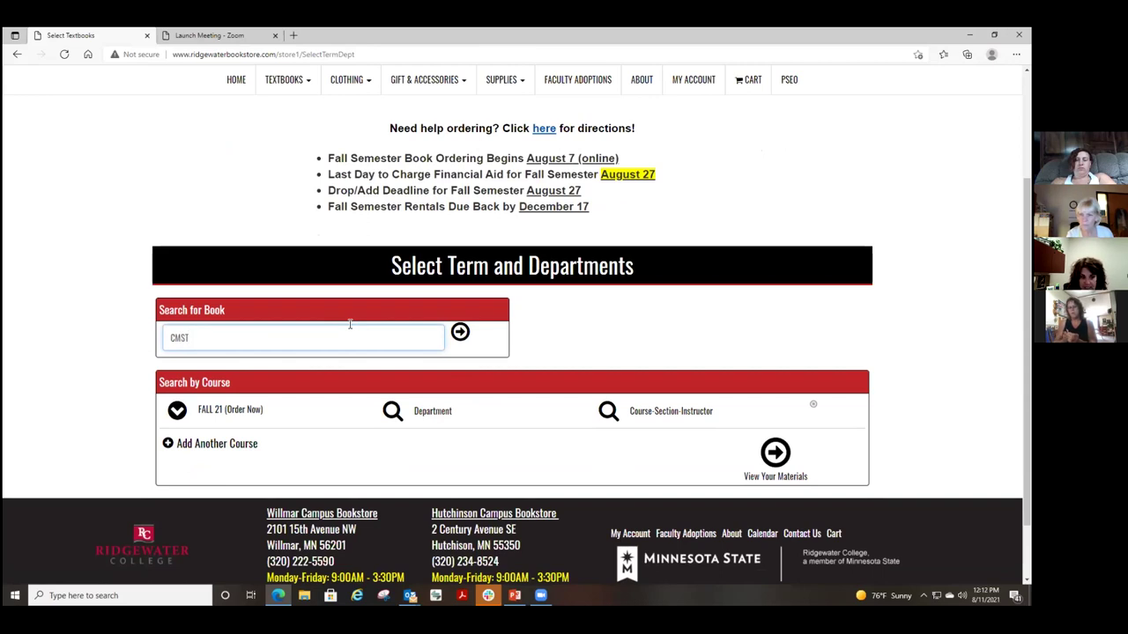
{"action": "left_click", "coordinate": [459, 335]}
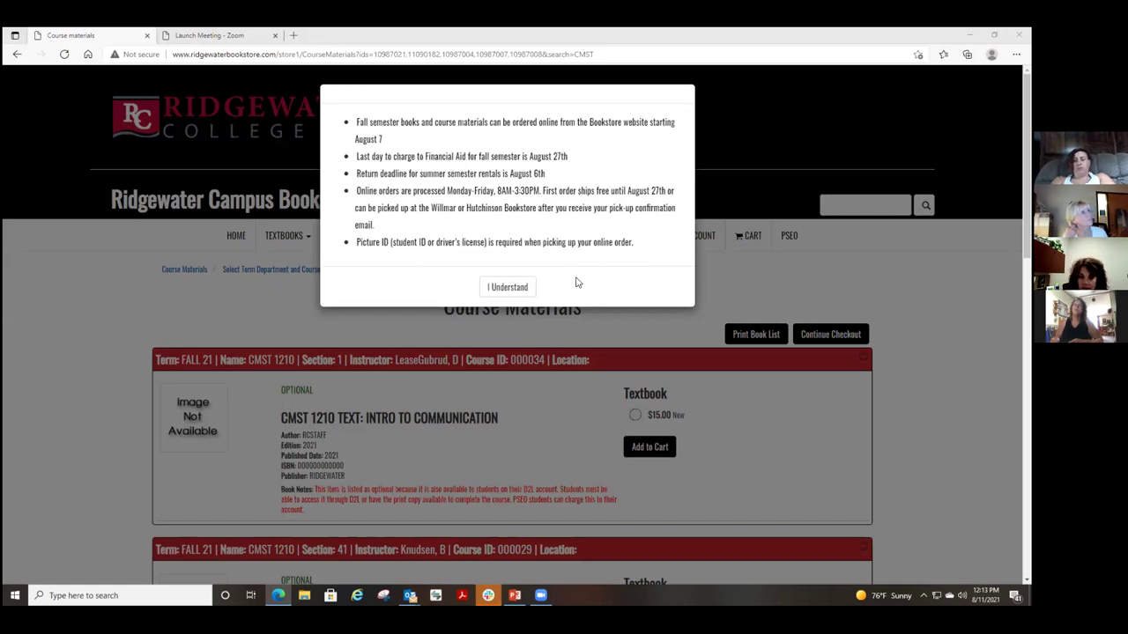
Dismiss the ordering-deadlines notice with I Understand.
{"action": "left_click", "coordinate": [509, 288]}
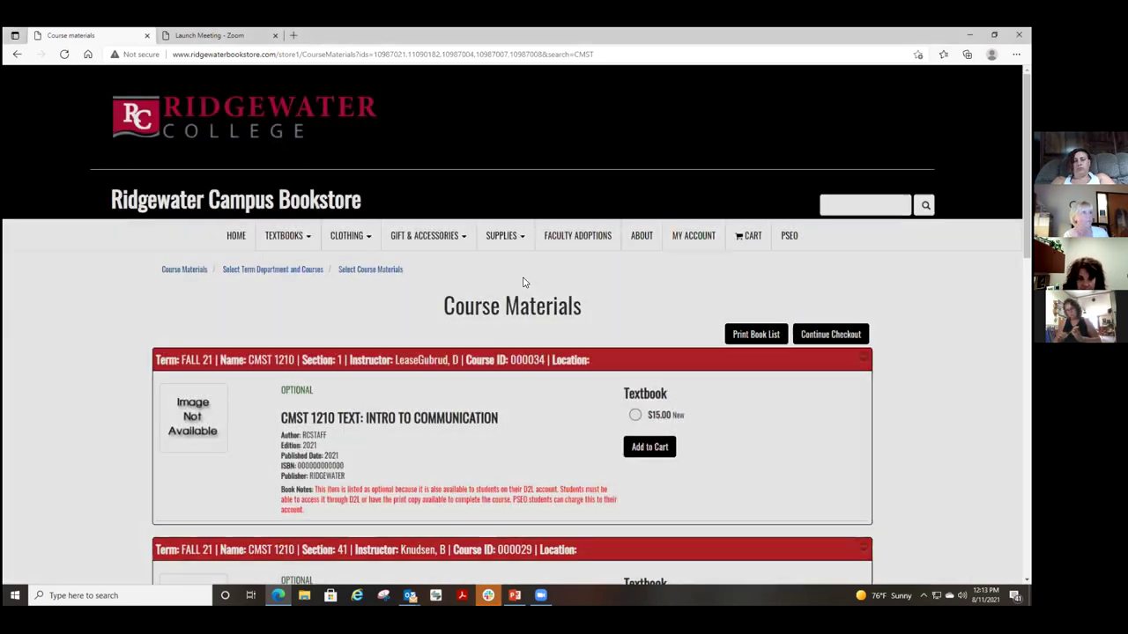
Select the $15.00 New textbook for CMST 1210 Section 42 and add it to the cart.
{"action": "scroll", "coordinate": [522, 270], "scroll_direction": "down", "scroll_amount": 1}
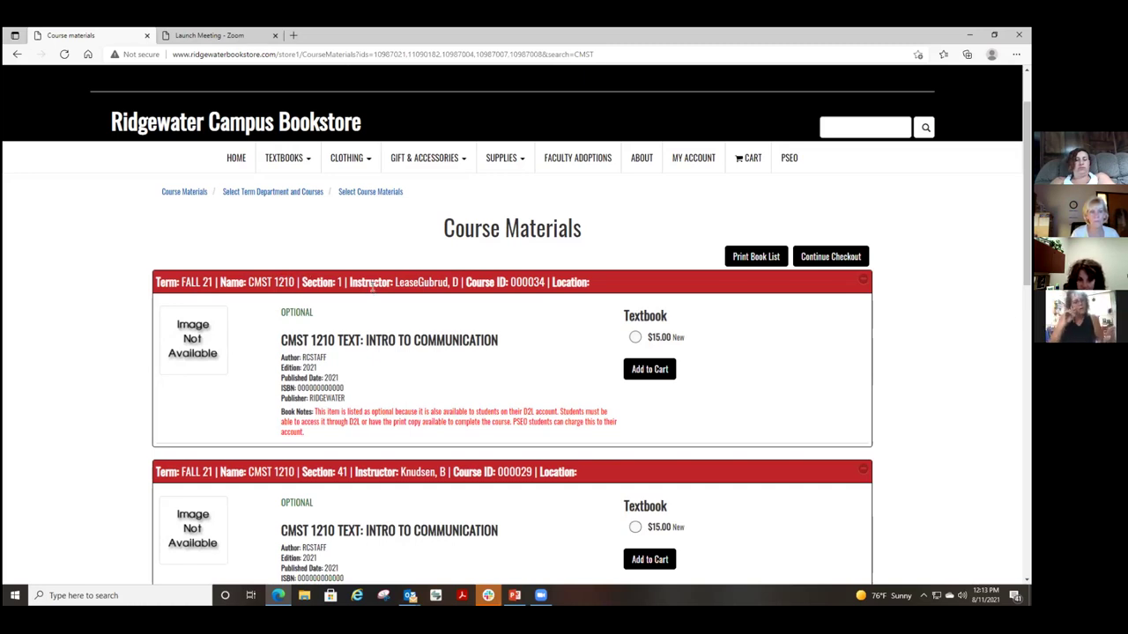
{"action": "scroll", "coordinate": [372, 287], "scroll_direction": "down", "scroll_amount": 1}
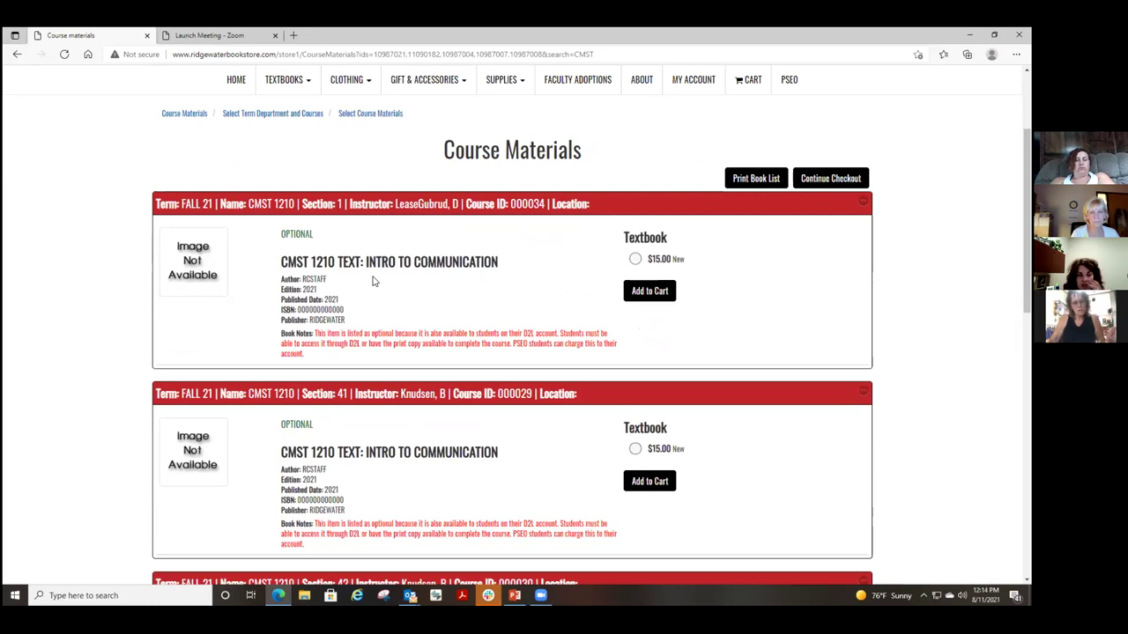
{"action": "scroll", "coordinate": [371, 280], "scroll_direction": "down", "scroll_amount": 4}
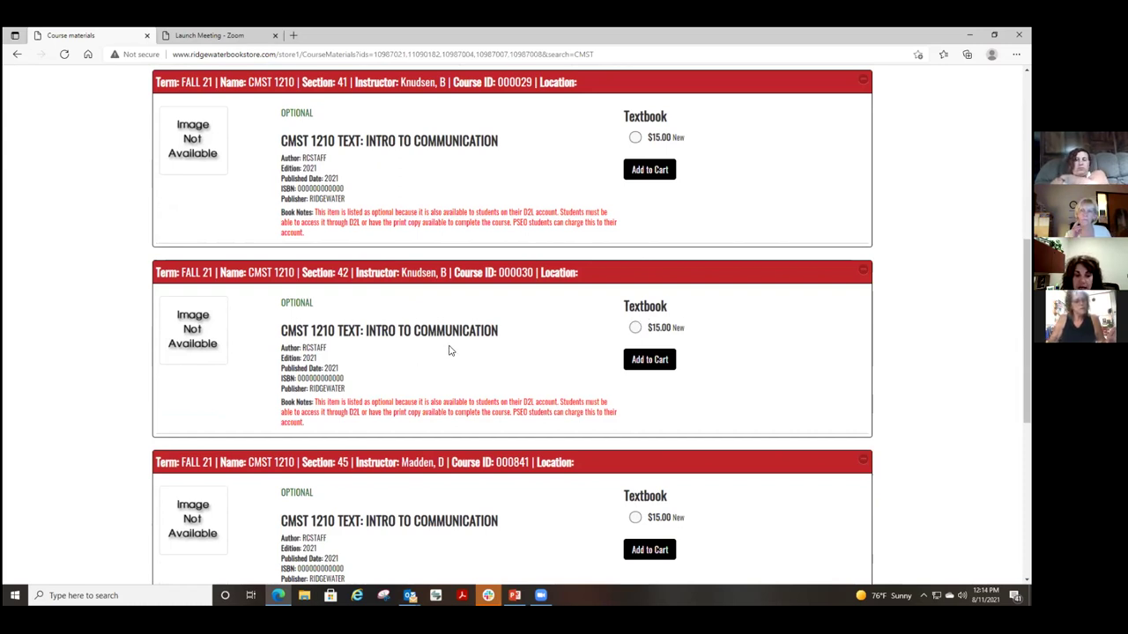
{"action": "left_click", "coordinate": [648, 363]}
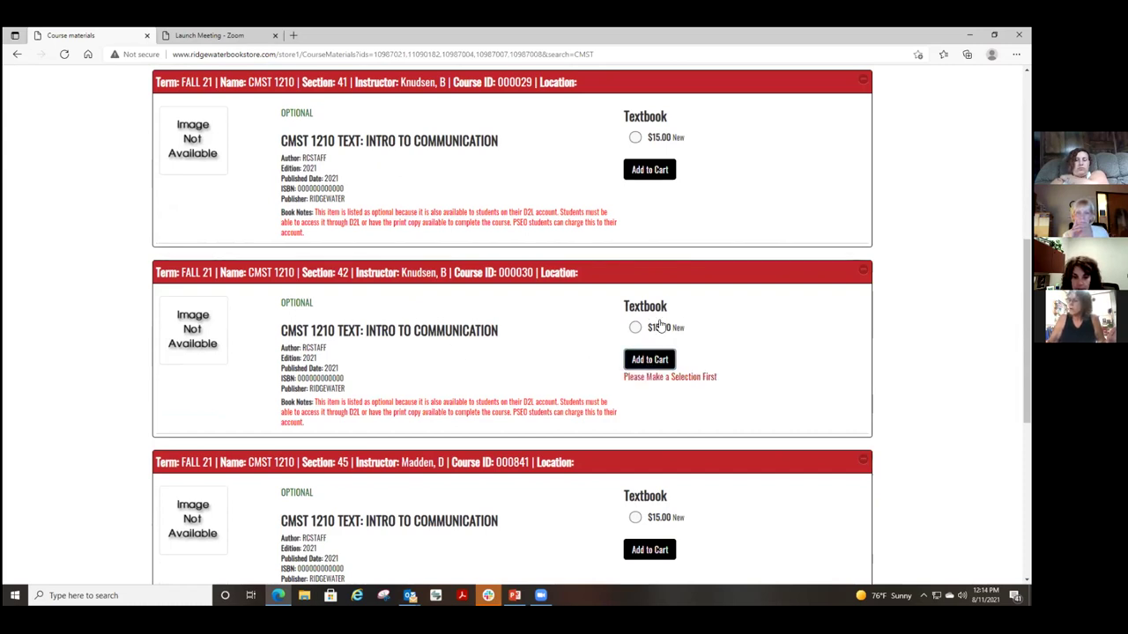
{"action": "left_click", "coordinate": [635, 329]}
{"action": "left_click", "coordinate": [648, 360]}
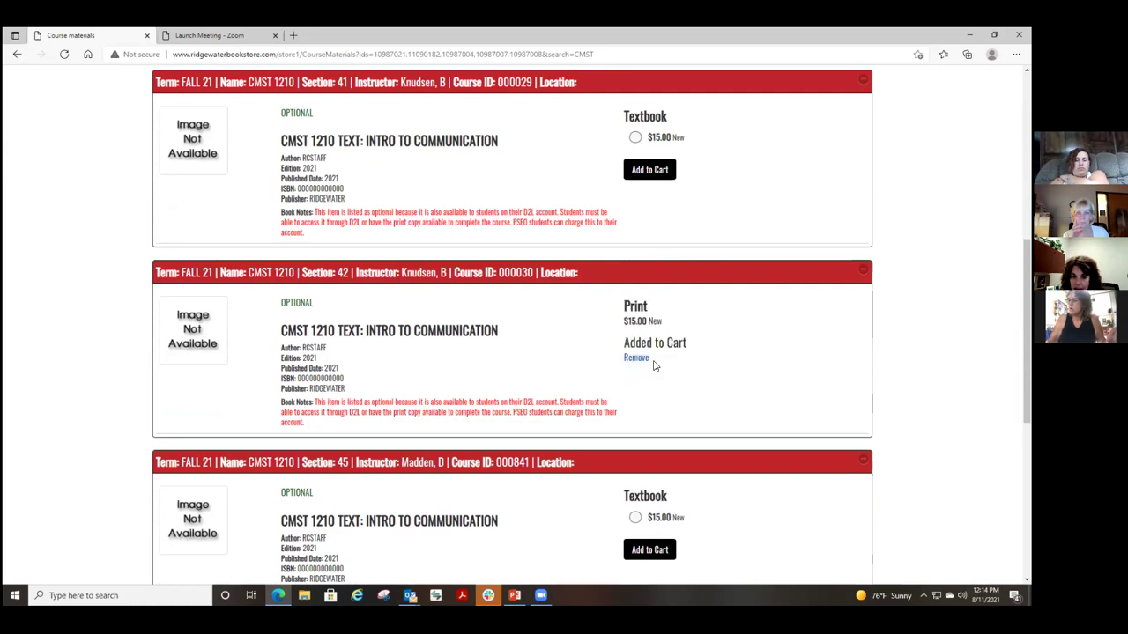
{"action": "scroll", "coordinate": [654, 365], "scroll_direction": "up", "scroll_amount": 5}
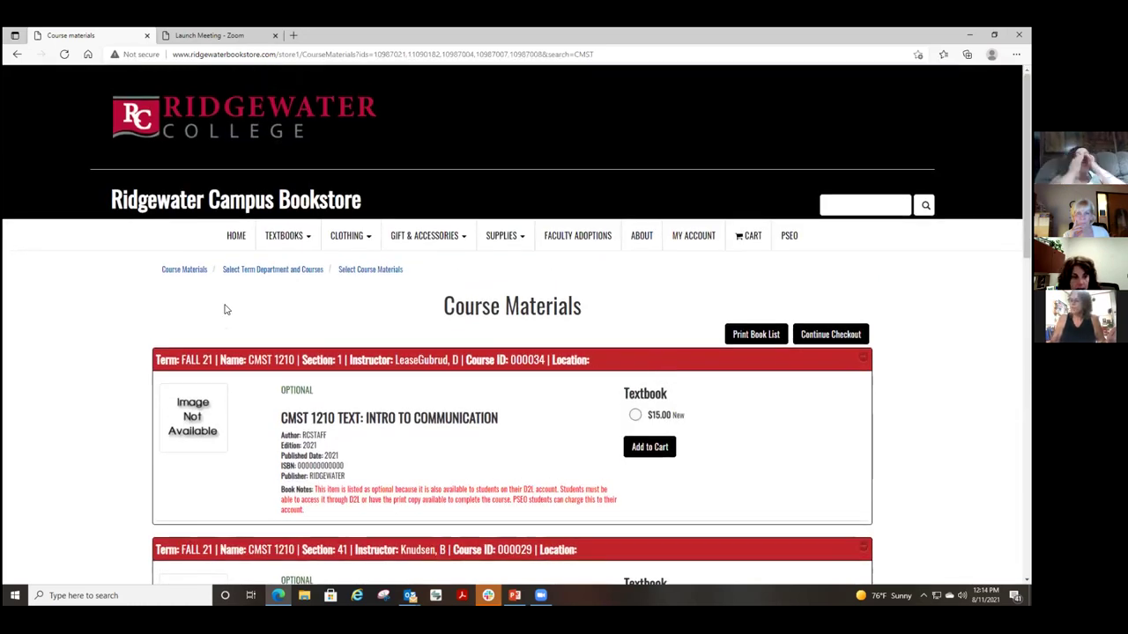
Return to term selection and set the term to FALL 21 and department to BIOL.
{"action": "left_click", "coordinate": [302, 270]}
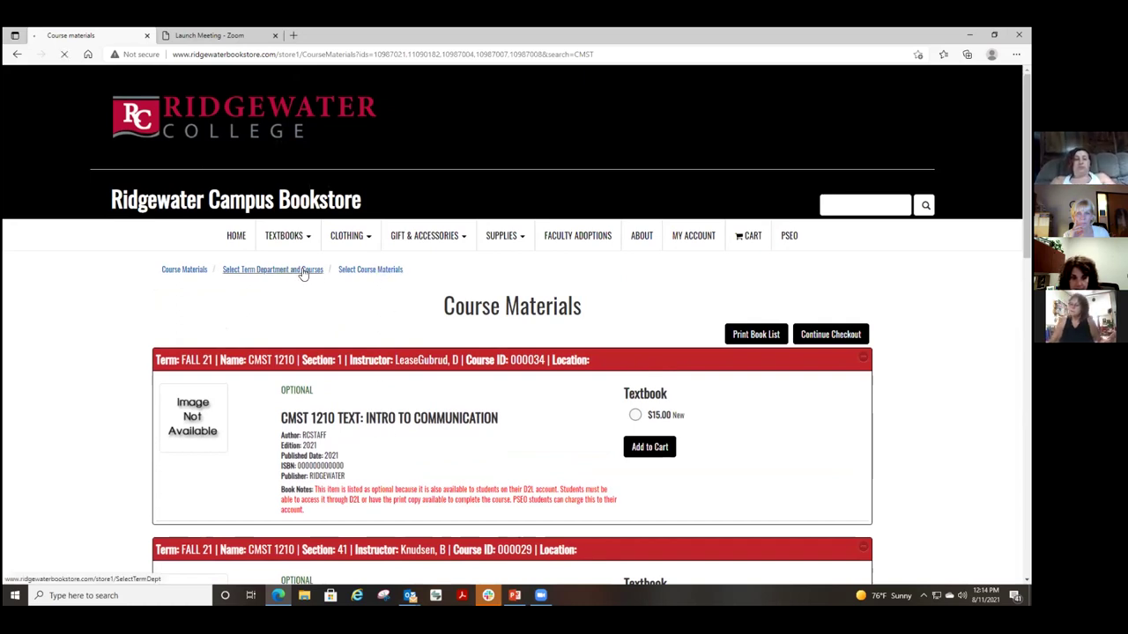
{"action": "scroll", "coordinate": [379, 273], "scroll_direction": "down", "scroll_amount": 3}
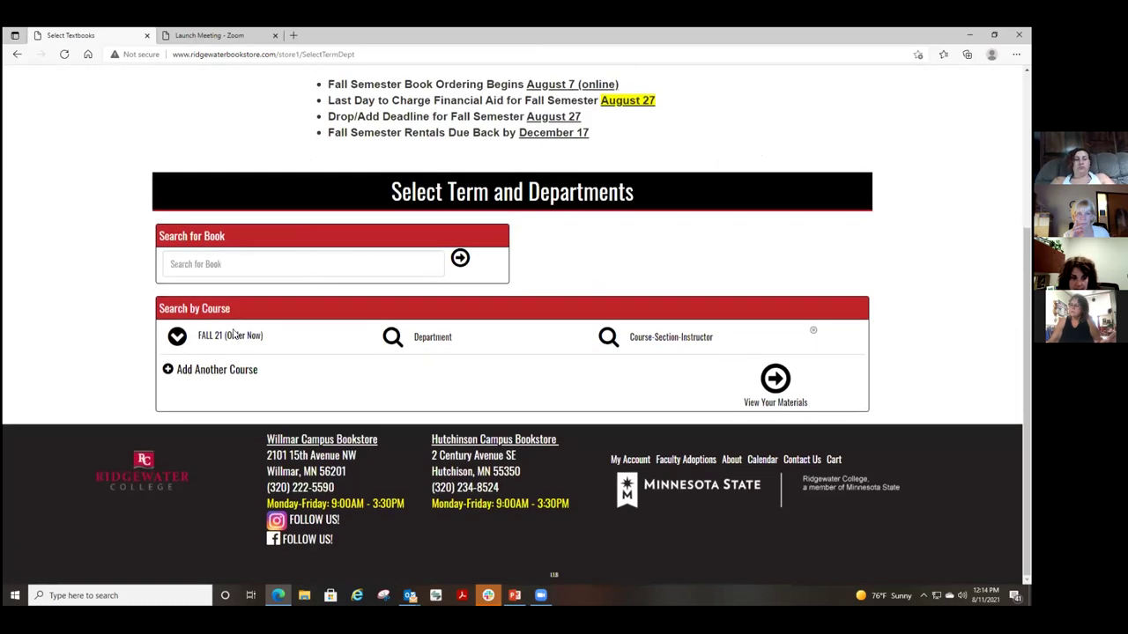
{"action": "left_click", "coordinate": [173, 344]}
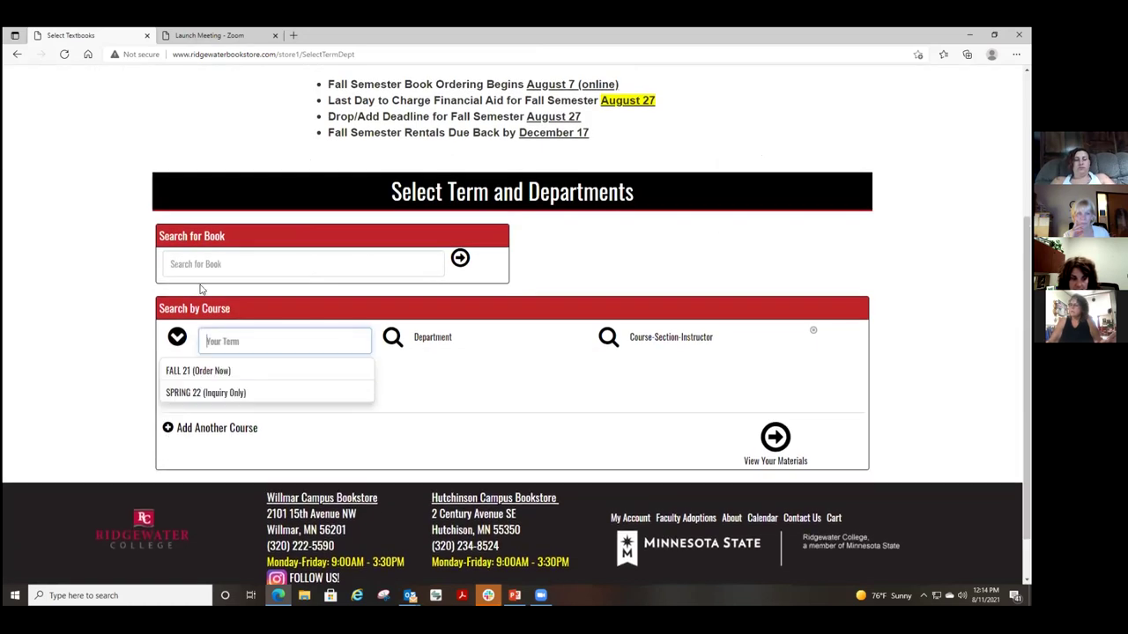
{"action": "left_click", "coordinate": [216, 373]}
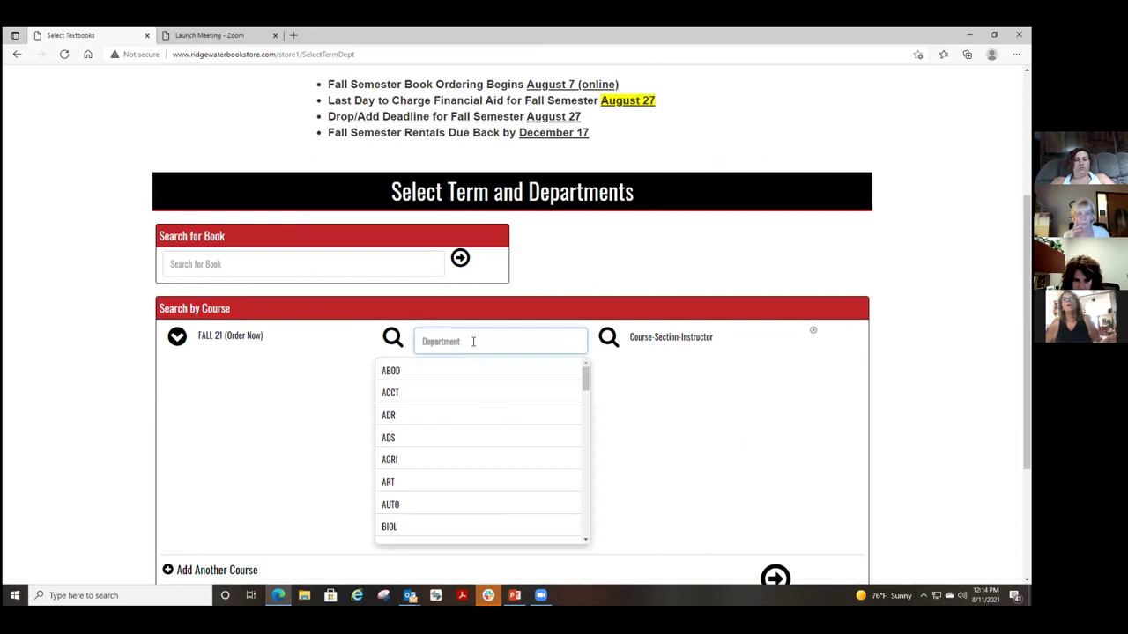
{"action": "type", "text": "biol"}
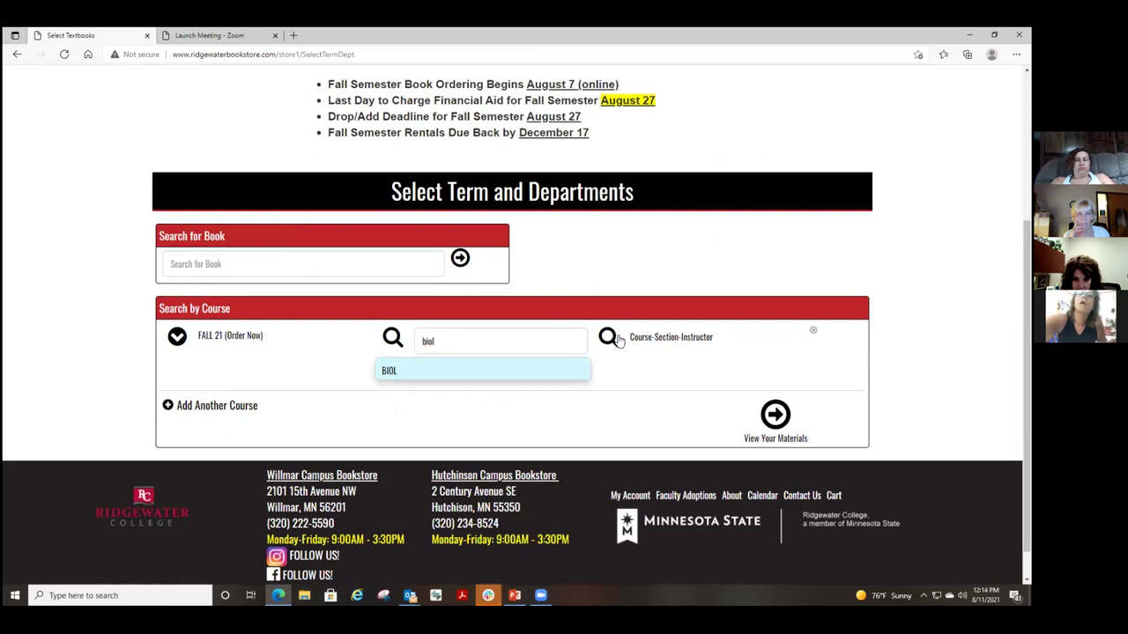
{"action": "left_click", "coordinate": [387, 370]}
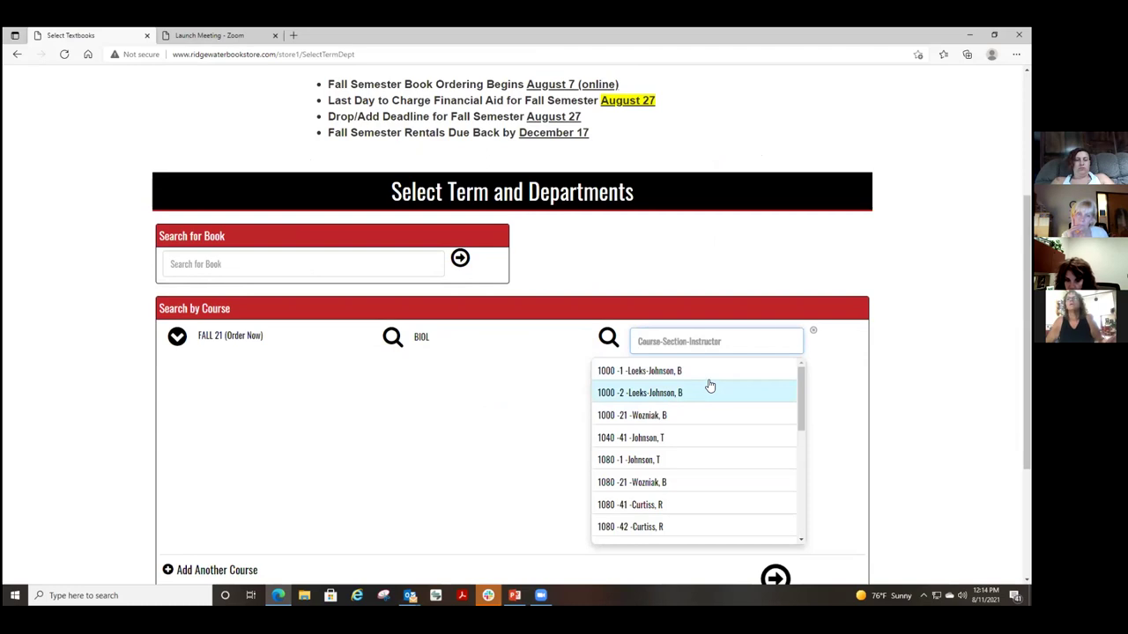
{"action": "scroll", "coordinate": [639, 493], "scroll_direction": "down", "scroll_amount": 1}
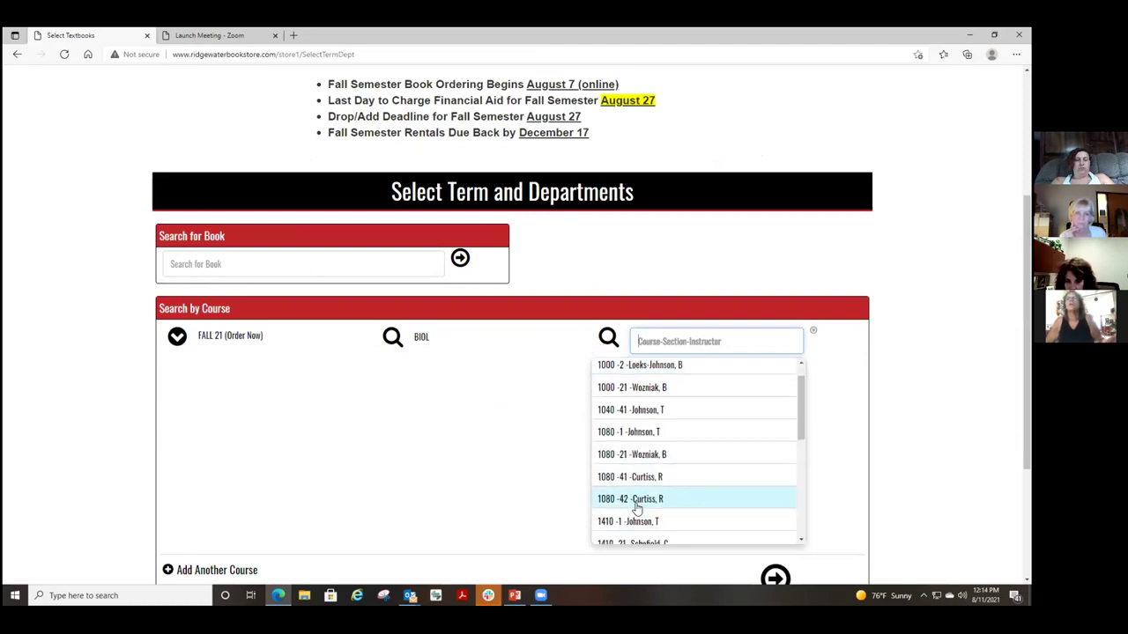
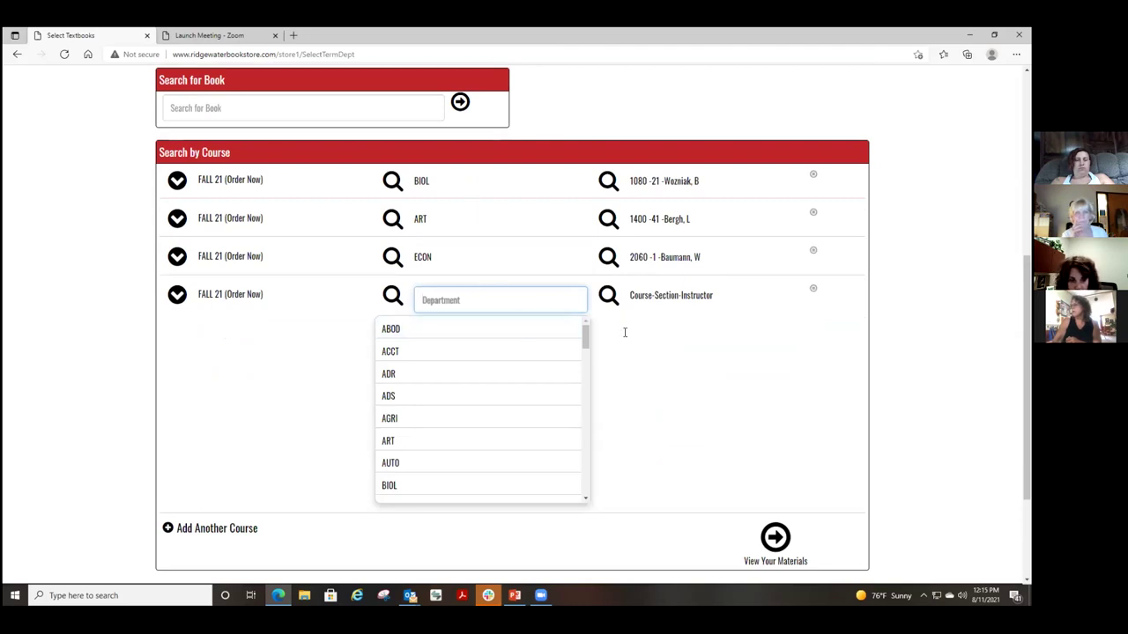
Show the materials for the fall courses and dismiss the bookstore announcements notice.
{"action": "left_click", "coordinate": [783, 539]}
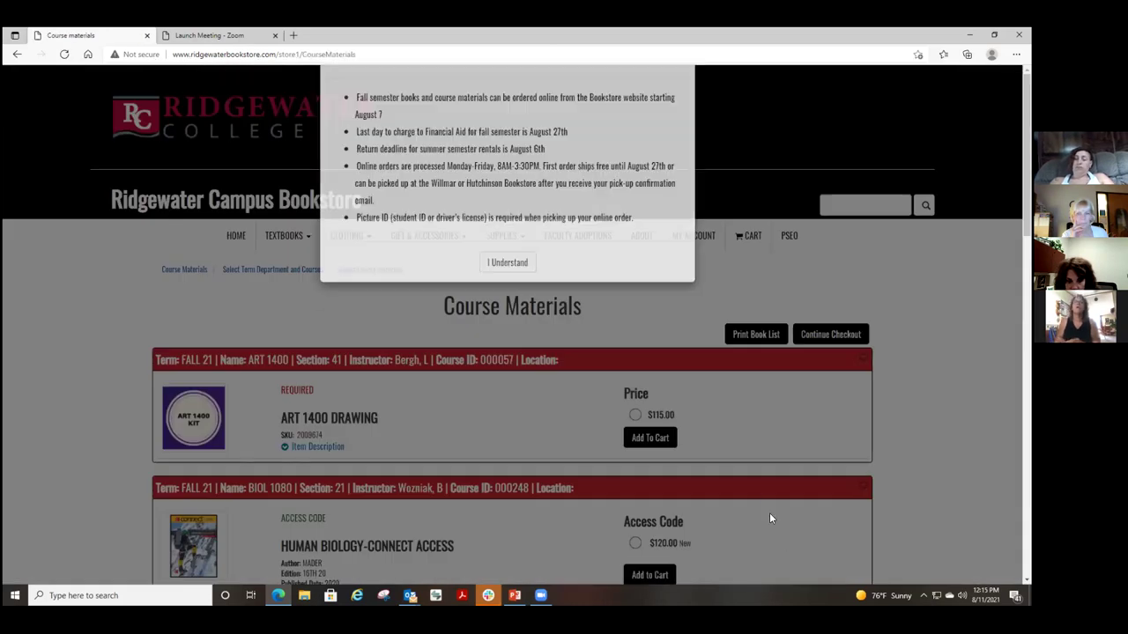
{"action": "left_click", "coordinate": [528, 288]}
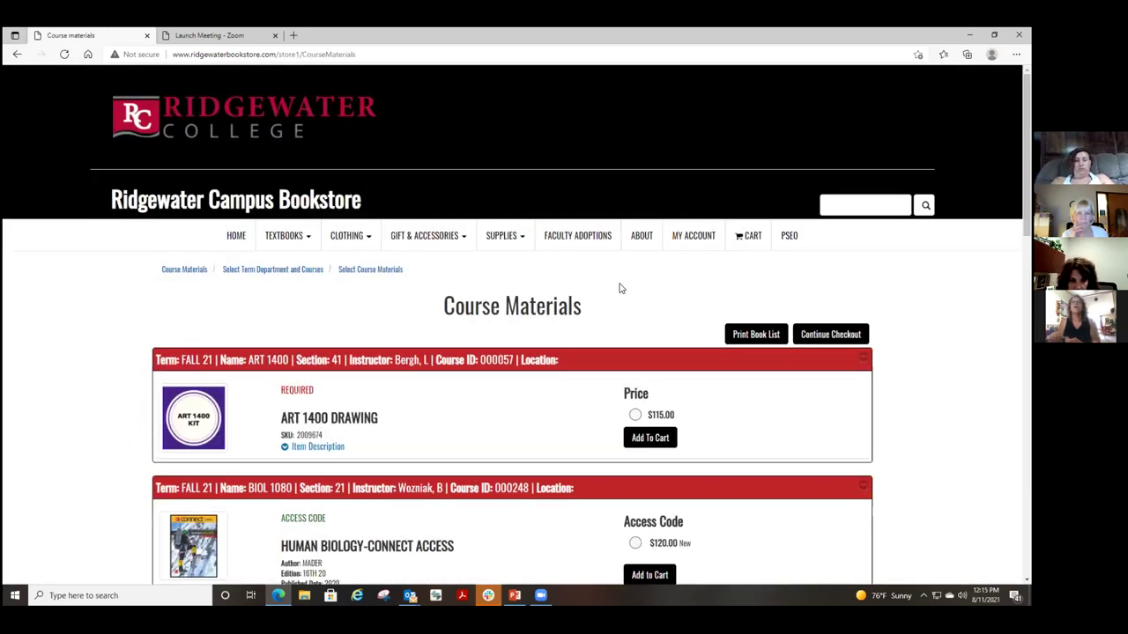
{"action": "scroll", "coordinate": [617, 288], "scroll_direction": "down", "scroll_amount": 1}
{"action": "scroll", "coordinate": [568, 281], "scroll_direction": "down", "scroll_amount": 1}
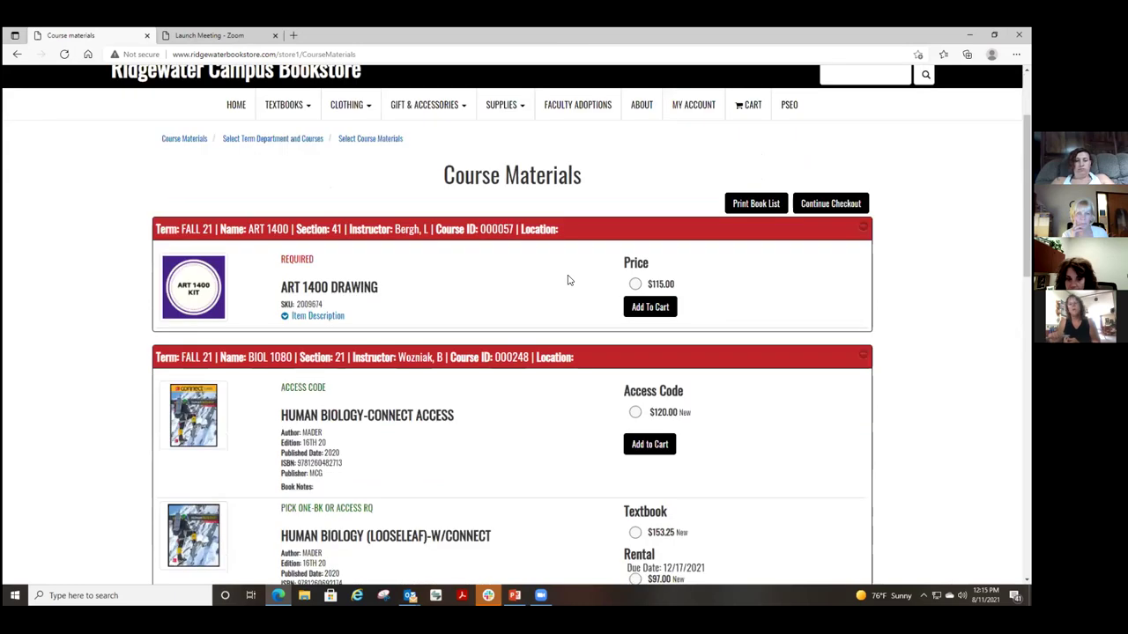
{"action": "scroll", "coordinate": [568, 280], "scroll_direction": "up", "scroll_amount": 1}
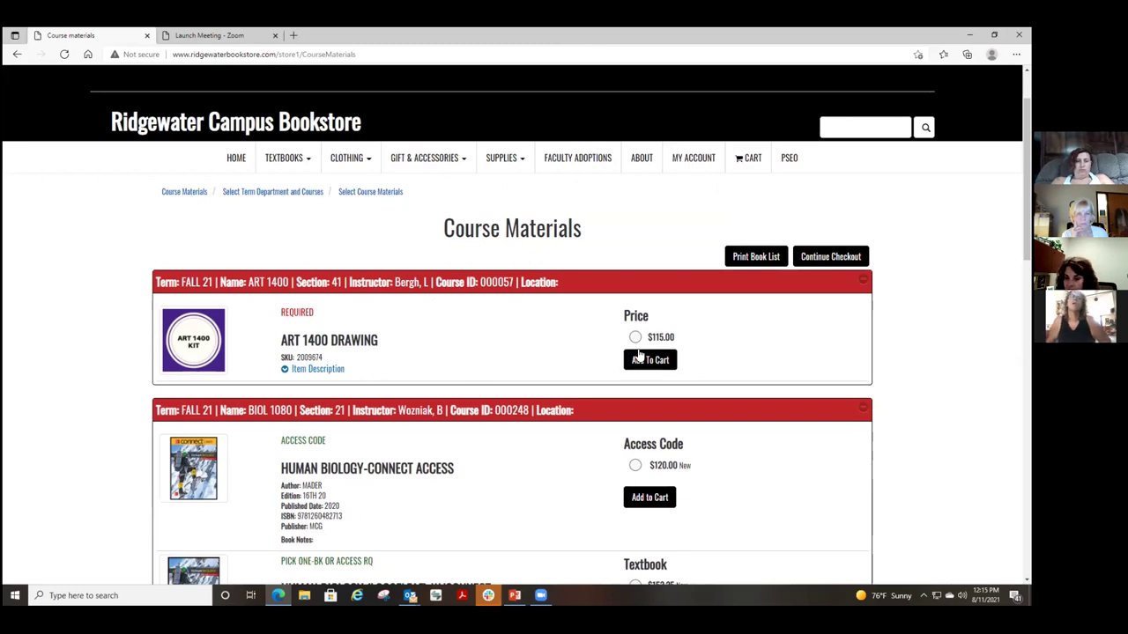
Select the $115.00 ART 1400 Drawing kit and add it to the cart.
{"action": "left_click", "coordinate": [634, 339]}
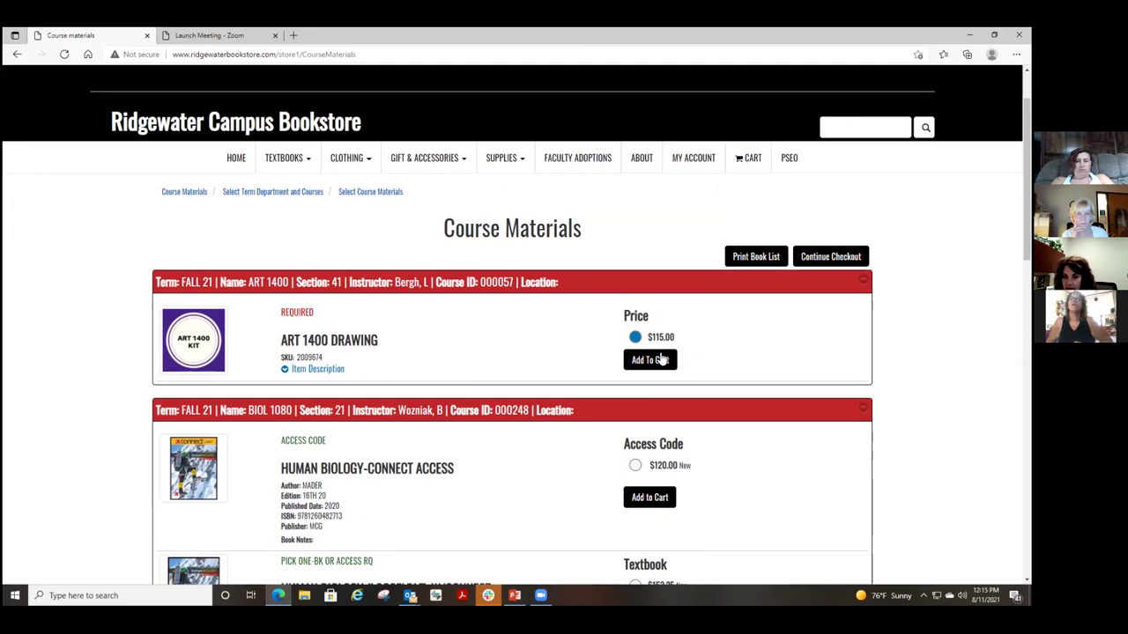
{"action": "left_click", "coordinate": [653, 357]}
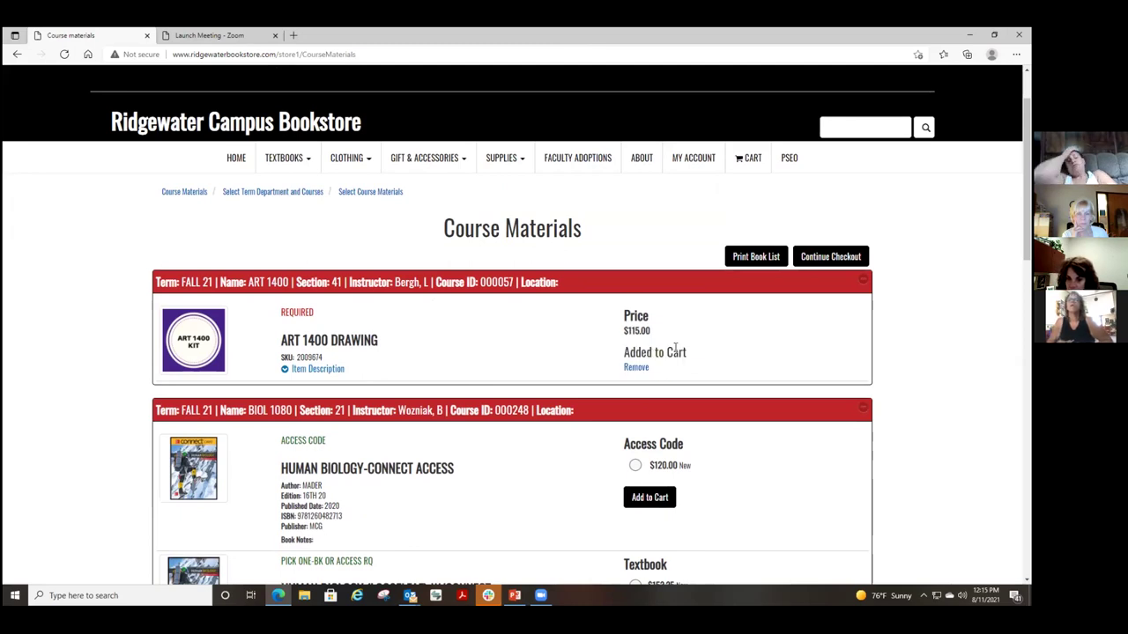
{"action": "scroll", "coordinate": [711, 340], "scroll_direction": "down", "scroll_amount": 2}
{"action": "scroll", "coordinate": [711, 337], "scroll_direction": "down", "scroll_amount": 1}
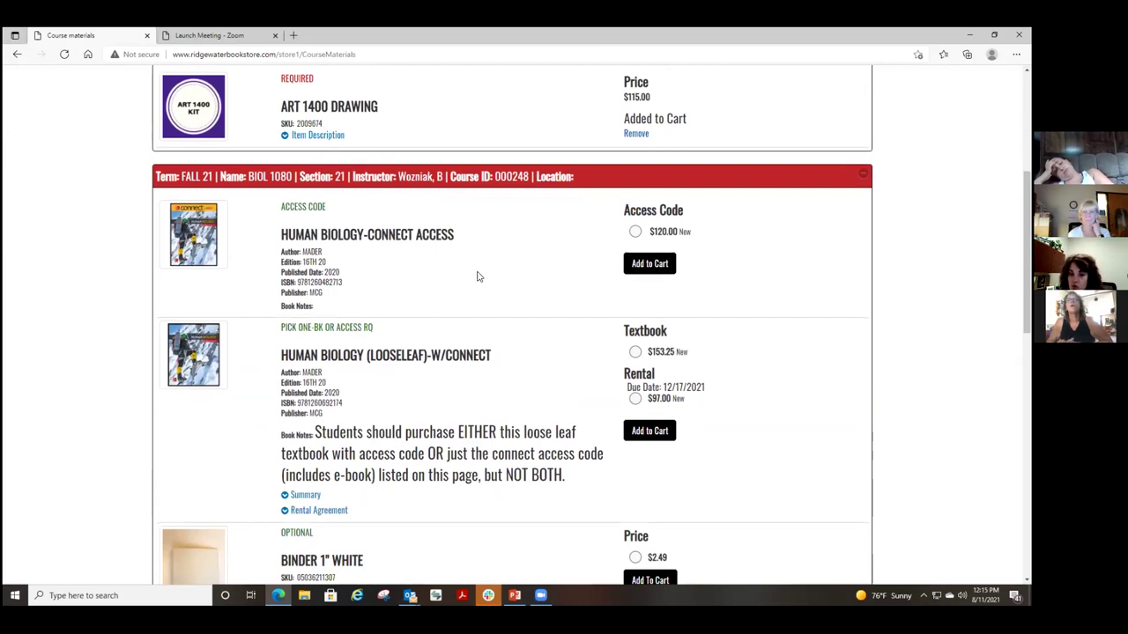
{"action": "scroll", "coordinate": [490, 271], "scroll_direction": "down", "scroll_amount": 1}
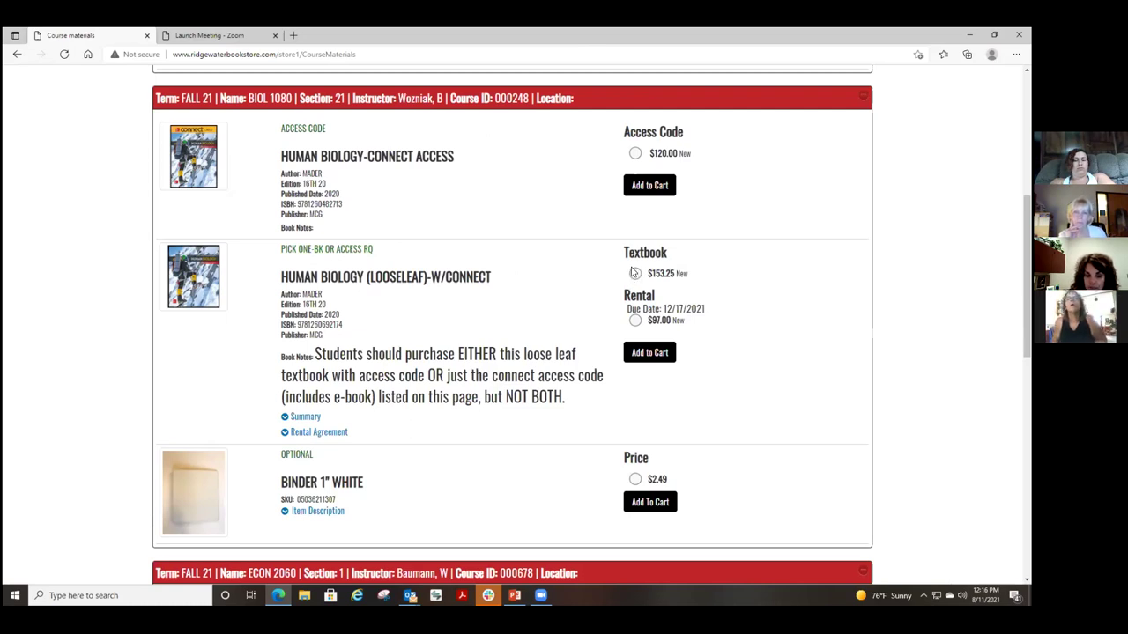
{"action": "scroll", "coordinate": [634, 272], "scroll_direction": "down", "scroll_amount": 1}
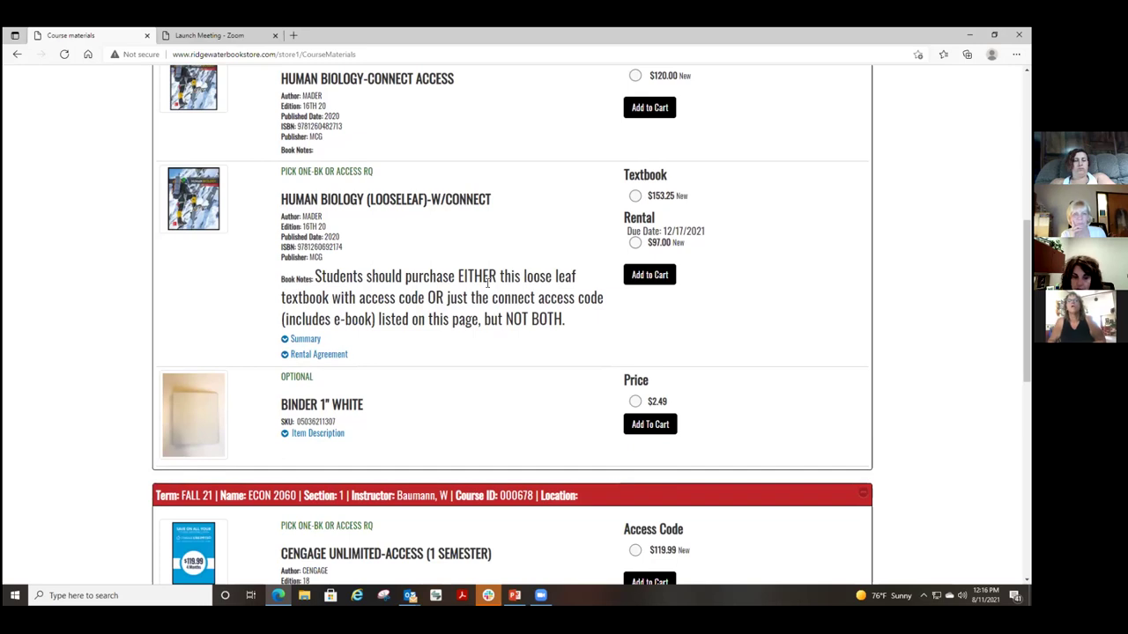
{"action": "scroll", "coordinate": [487, 282], "scroll_direction": "down", "scroll_amount": 1}
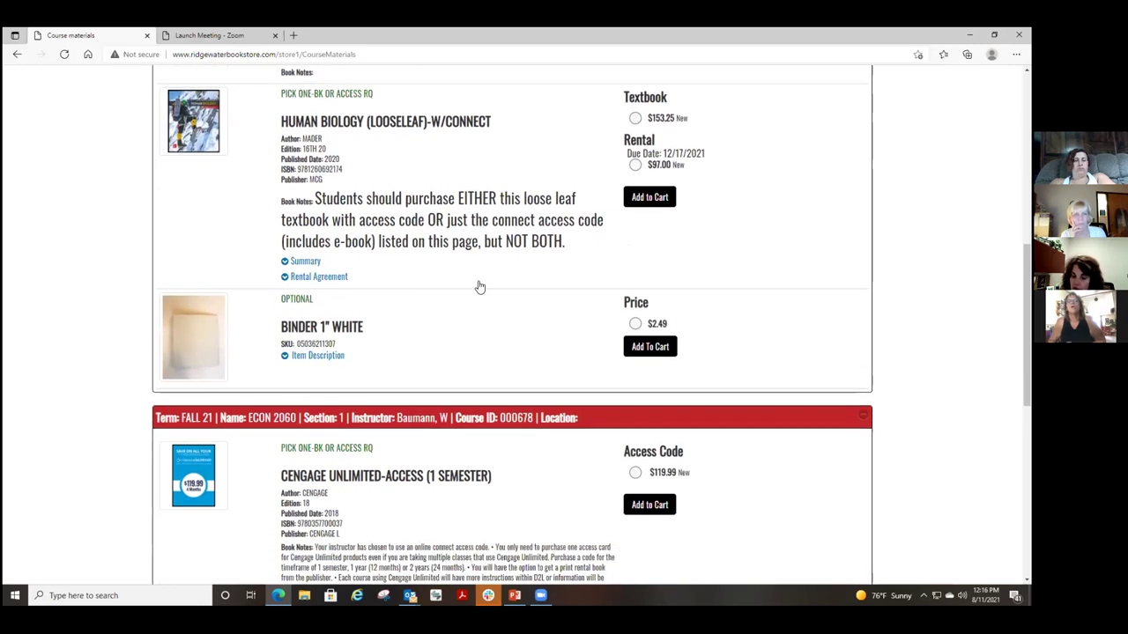
{"action": "scroll", "coordinate": [479, 283], "scroll_direction": "down", "scroll_amount": 2}
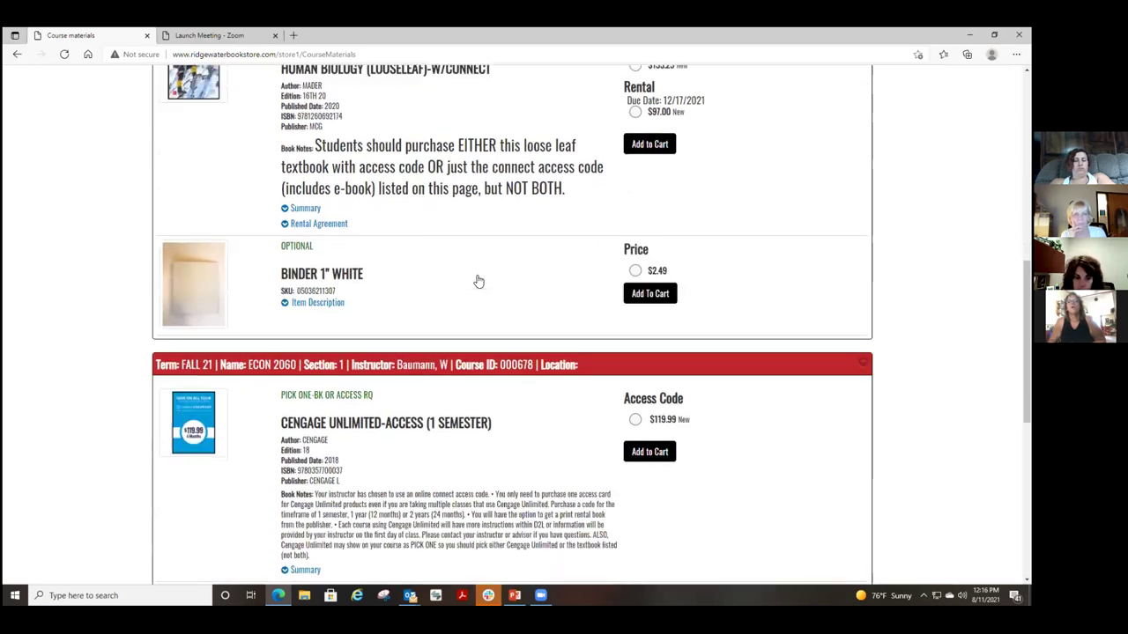
{"action": "scroll", "coordinate": [479, 282], "scroll_direction": "down", "scroll_amount": 3}
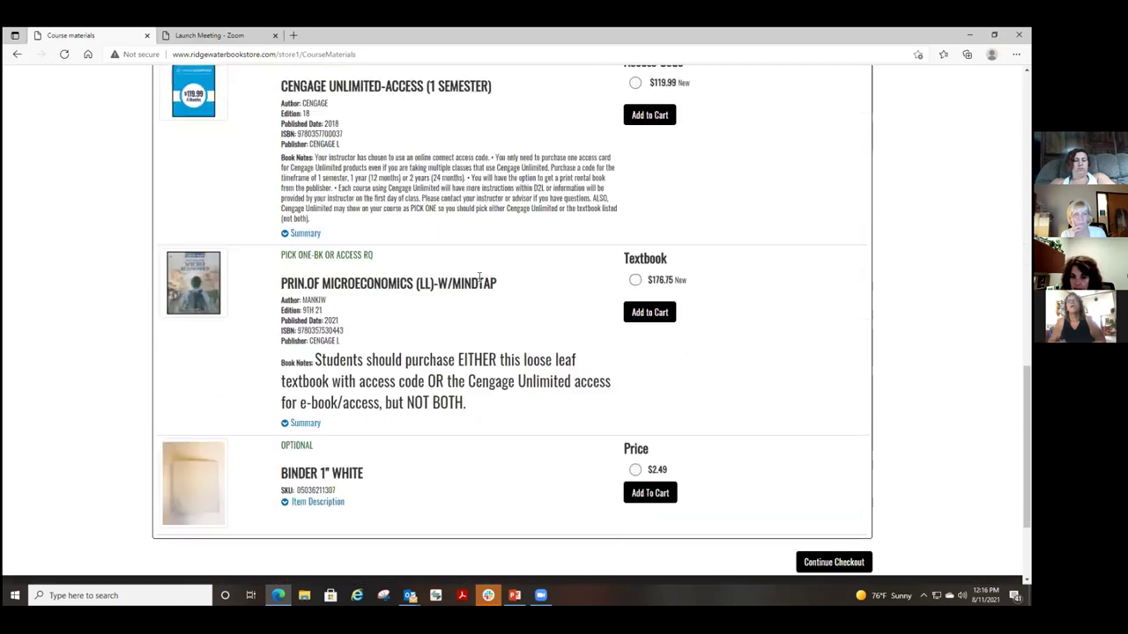
{"action": "scroll", "coordinate": [358, 216], "scroll_direction": "up", "scroll_amount": 1}
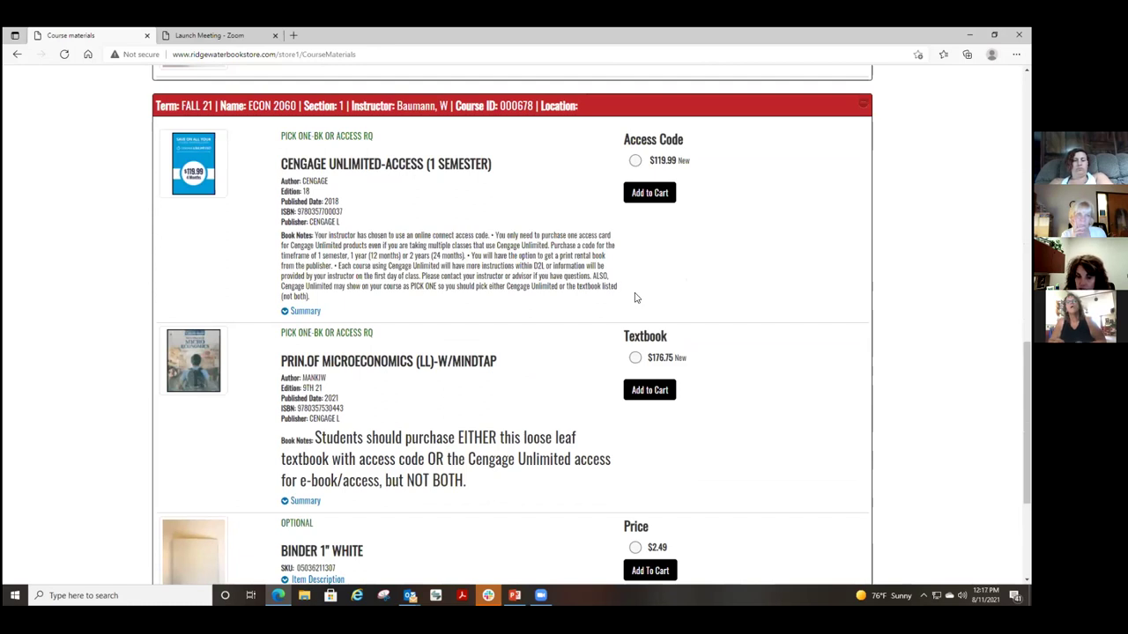
{"action": "scroll", "coordinate": [634, 298], "scroll_direction": "down", "scroll_amount": 2}
{"action": "scroll", "coordinate": [637, 297], "scroll_direction": "up", "scroll_amount": 2}
{"action": "scroll", "coordinate": [642, 294], "scroll_direction": "up", "scroll_amount": 2}
{"action": "scroll", "coordinate": [641, 291], "scroll_direction": "down", "scroll_amount": 3}
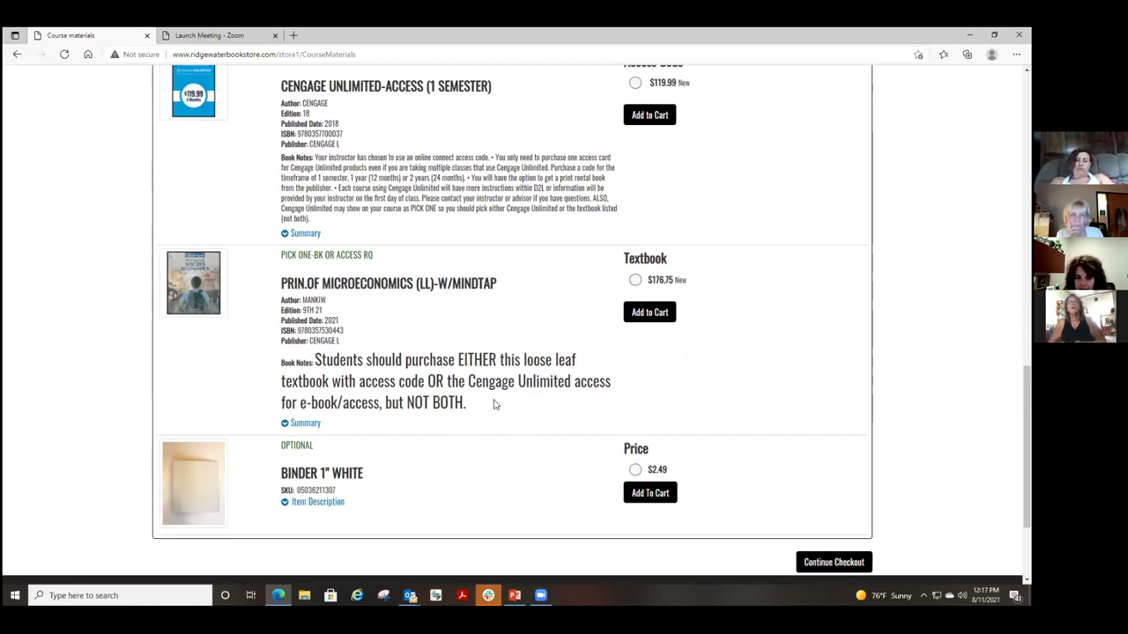
{"action": "scroll", "coordinate": [497, 401], "scroll_direction": "down", "scroll_amount": 2}
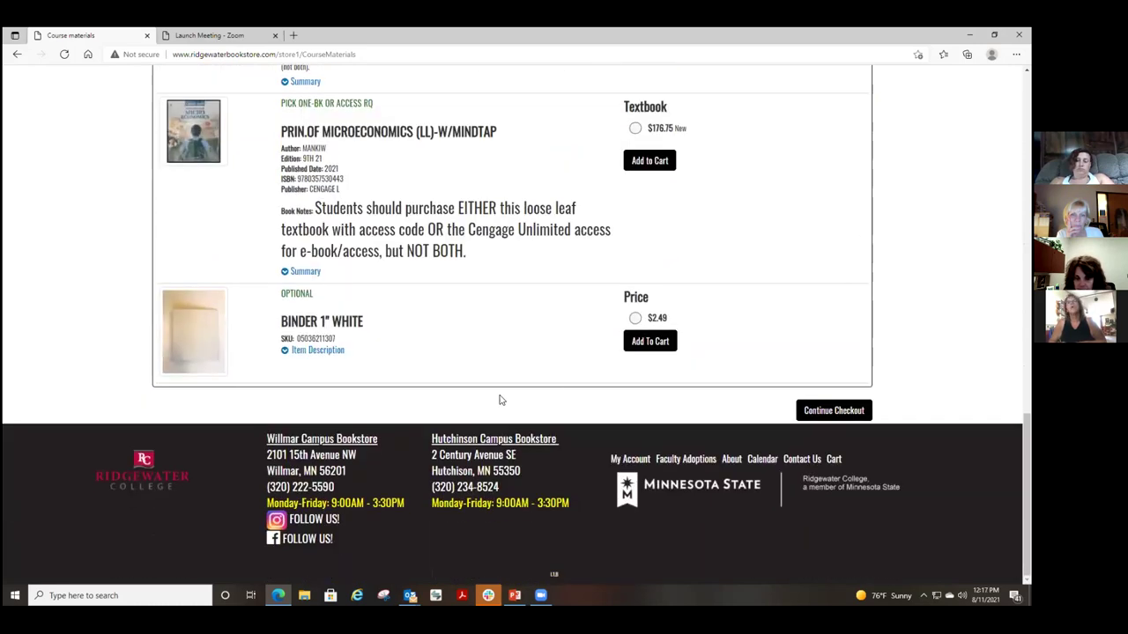
Go to the cart with 2 items ($130.00) and begin checkout to show the pricing notice.
{"action": "left_click", "coordinate": [829, 414]}
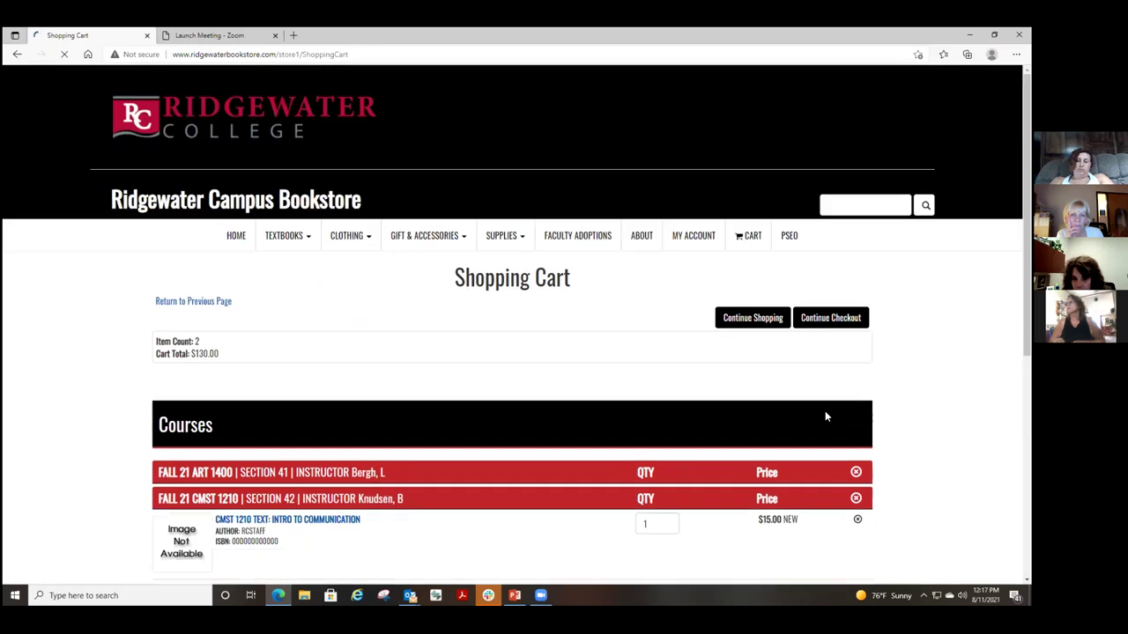
{"action": "scroll", "coordinate": [826, 416], "scroll_direction": "down", "scroll_amount": 5}
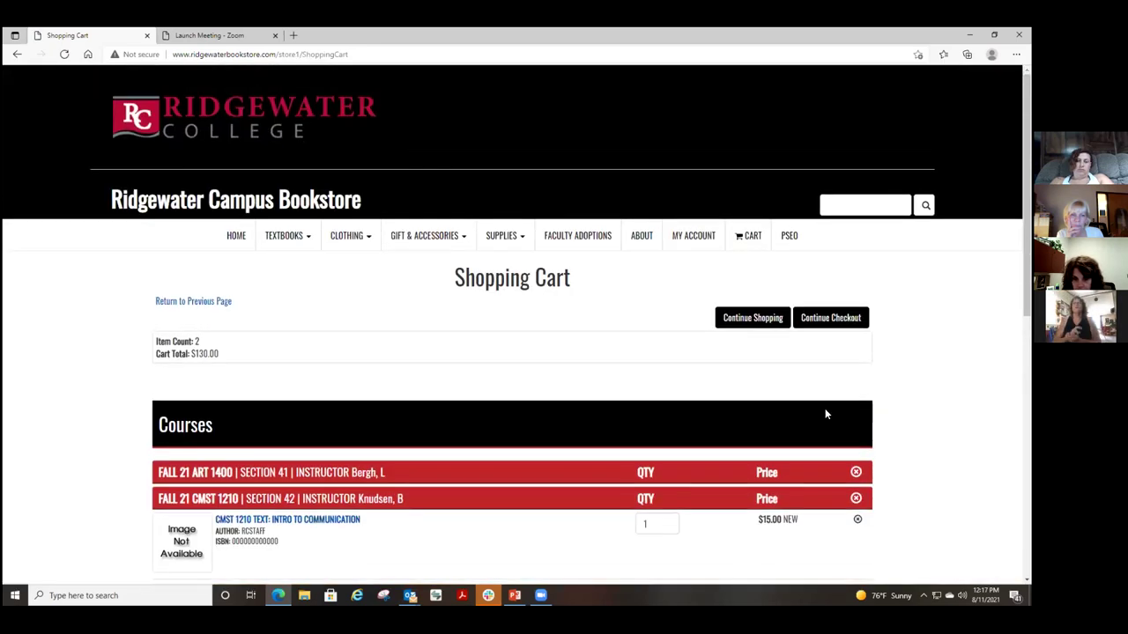
{"action": "left_click", "coordinate": [827, 320]}
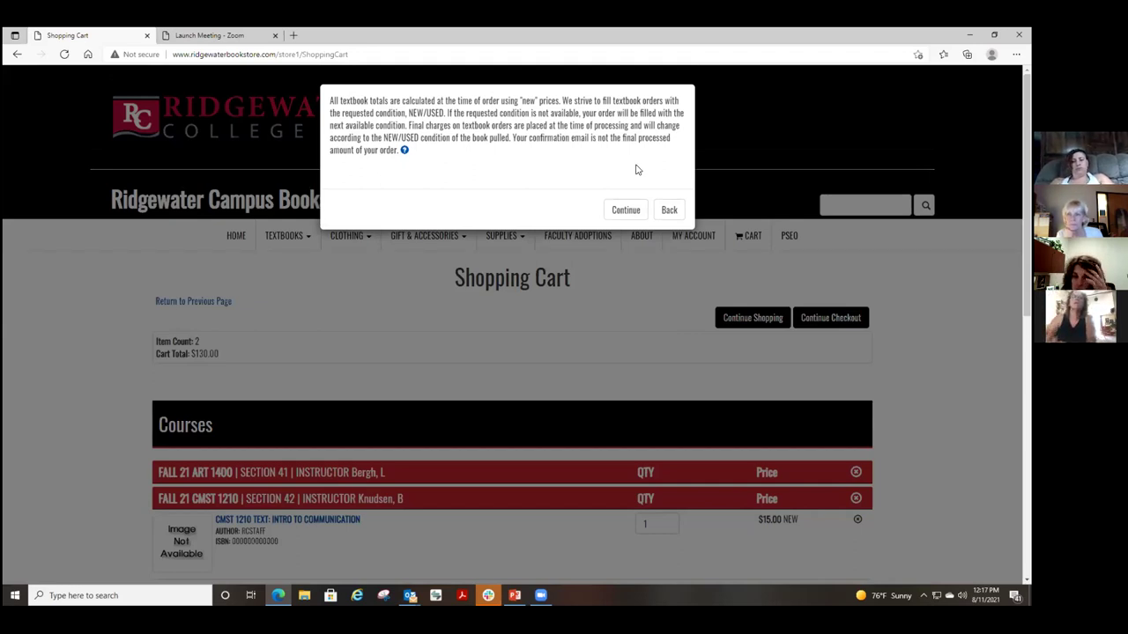
Acknowledge the pricing notice, choose Add Only Required in USED condition, and continue to payment sign-in.
{"action": "left_click", "coordinate": [625, 210]}
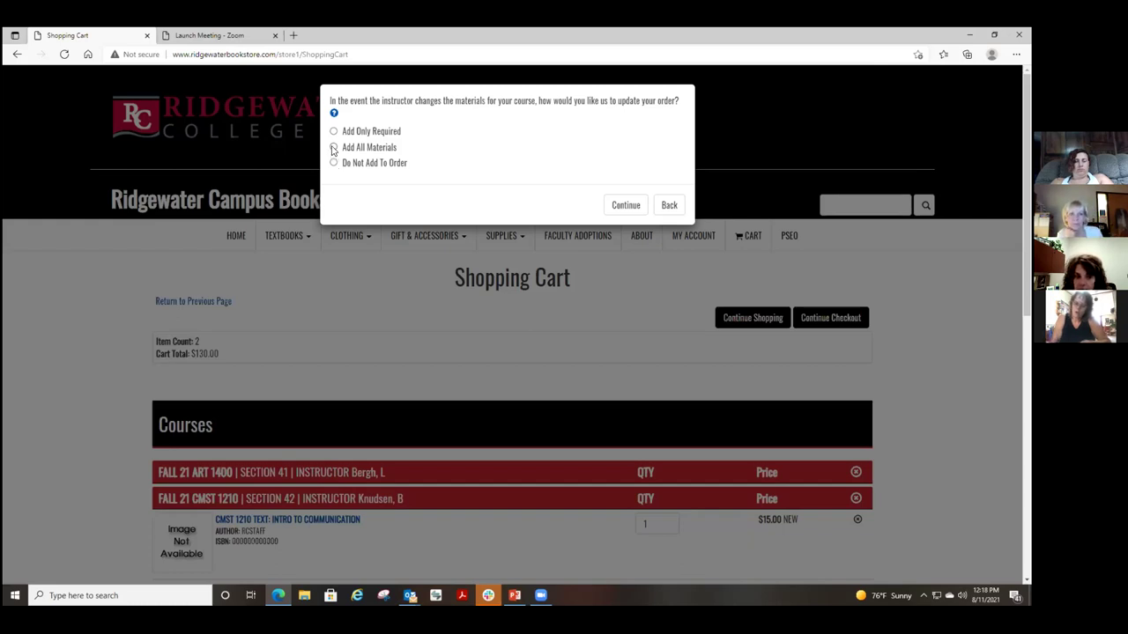
{"action": "left_click", "coordinate": [334, 131]}
{"action": "left_click", "coordinate": [626, 204]}
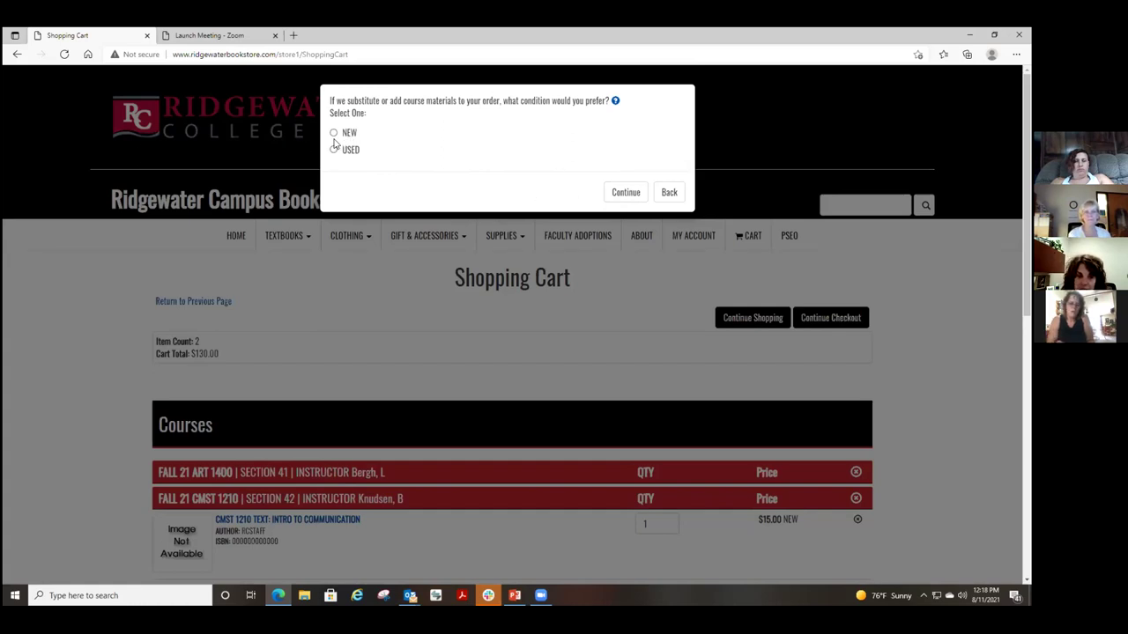
{"action": "left_click", "coordinate": [628, 194]}
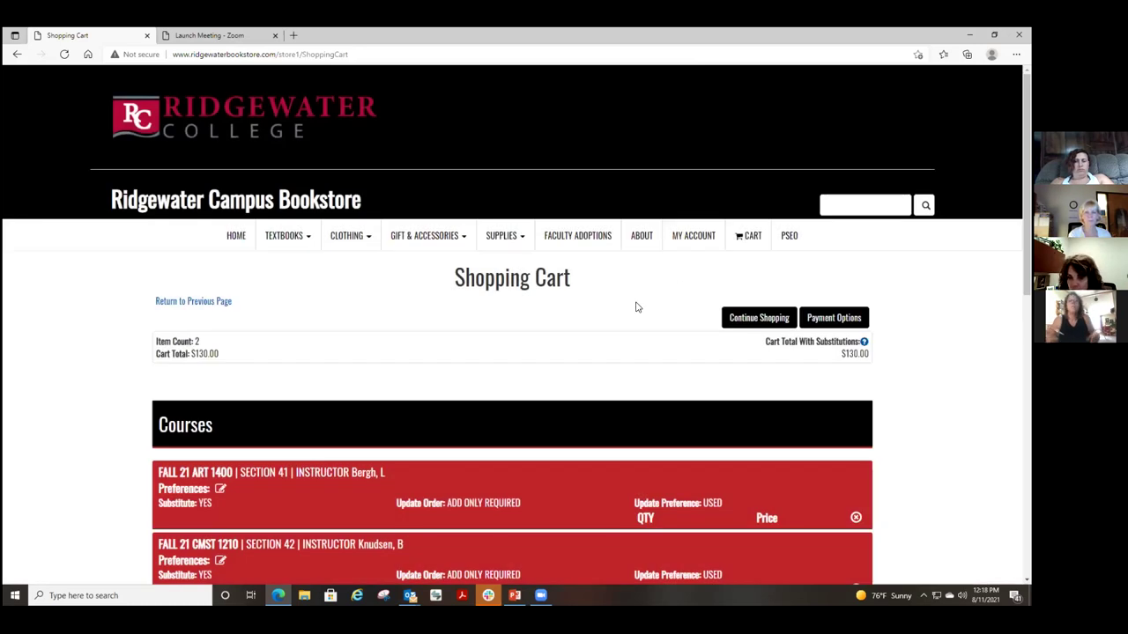
{"action": "left_click", "coordinate": [834, 319]}
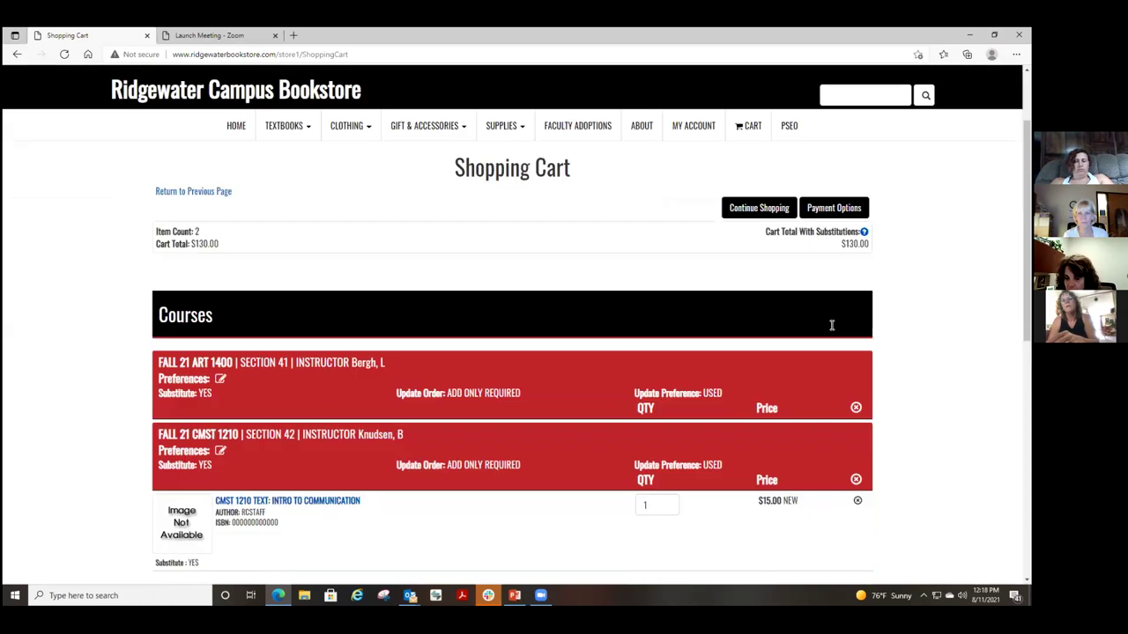
{"action": "left_click", "coordinate": [834, 321]}
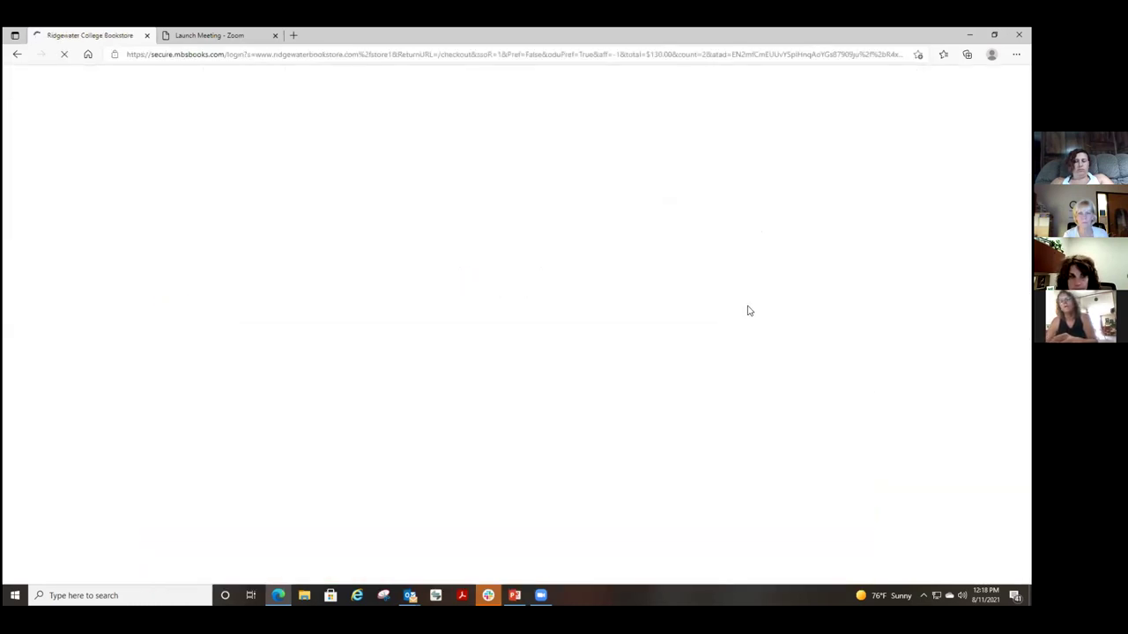